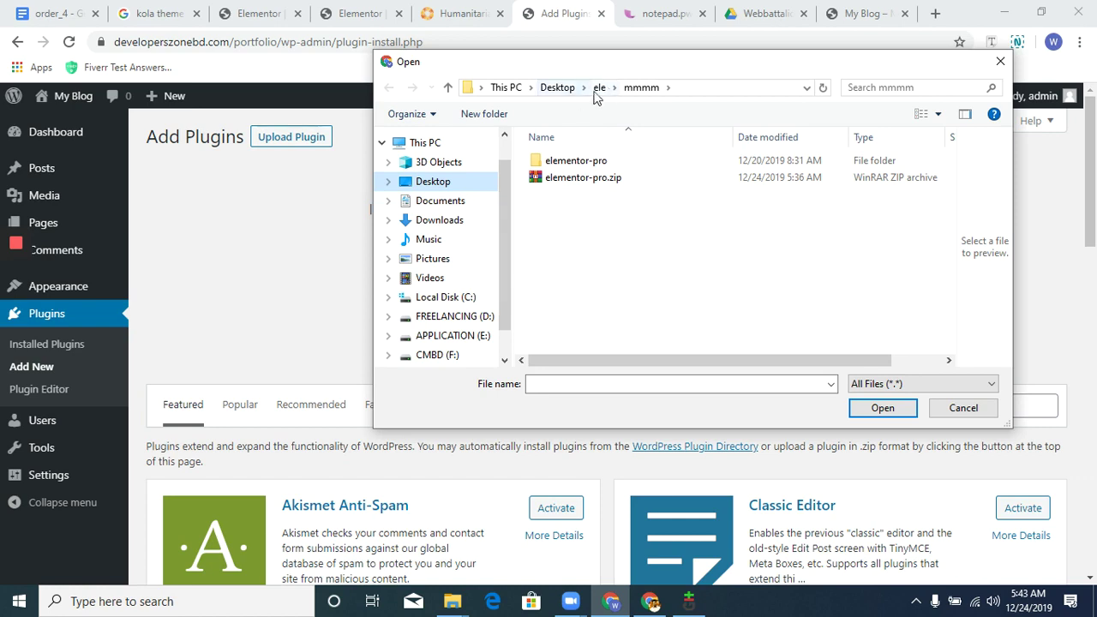
Choose elementor-pro-2.8.2.zip from the Desktop ele folder as the plugin upload file.
{"action": "left_click", "coordinate": [599, 90]}
{"action": "right_click", "coordinate": [600, 89]}
{"action": "left_click", "coordinate": [768, 244]}
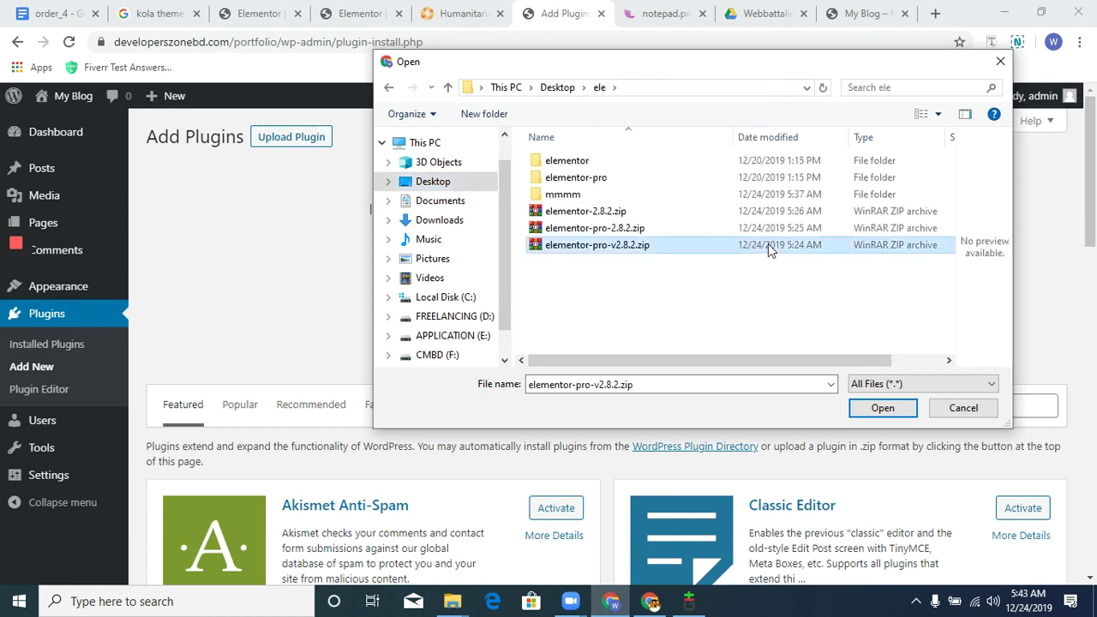
{"action": "left_click", "coordinate": [618, 211]}
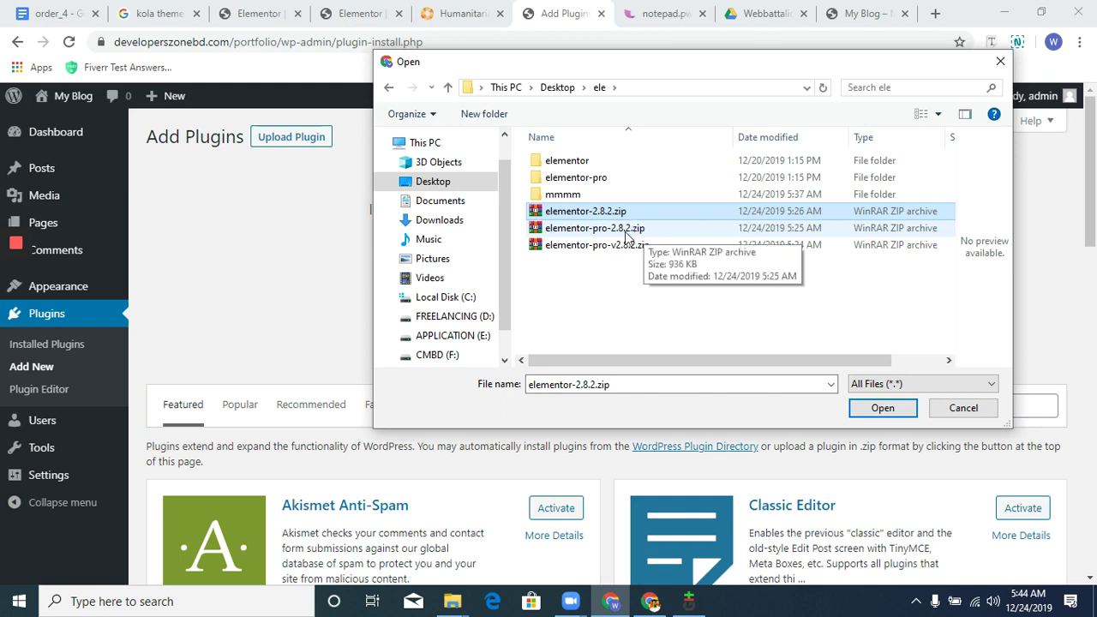
{"action": "left_click", "coordinate": [626, 230]}
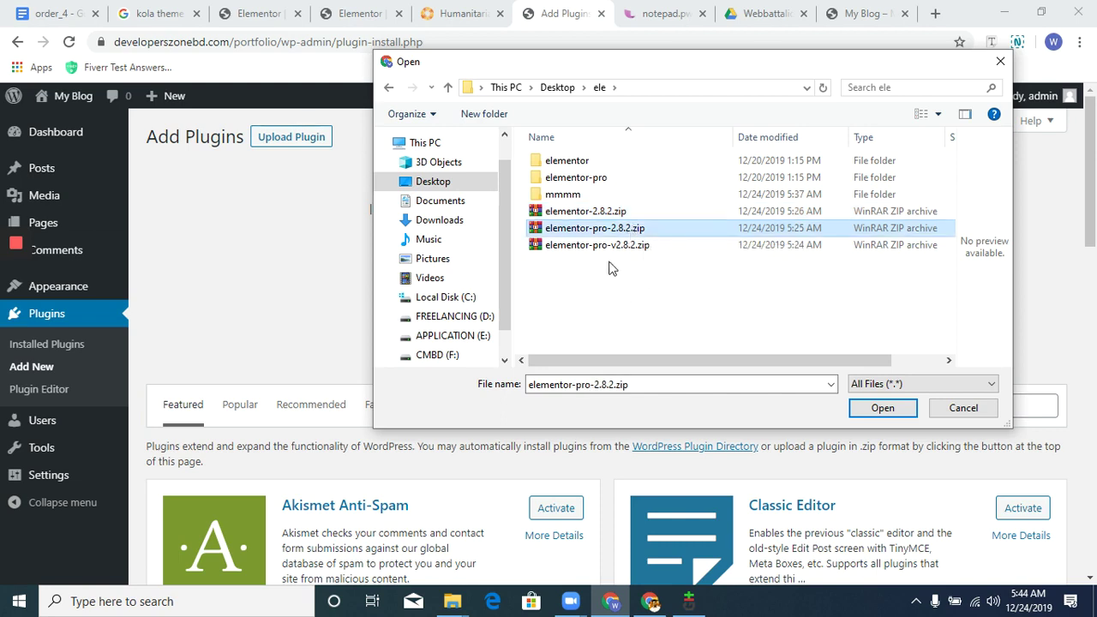
{"action": "left_click", "coordinate": [600, 211]}
{"action": "left_click", "coordinate": [604, 229]}
{"action": "left_click", "coordinate": [882, 404]}
Start installing Elementor Pro and open the Add Plugins page in a second tab.
{"action": "left_click", "coordinate": [727, 284]}
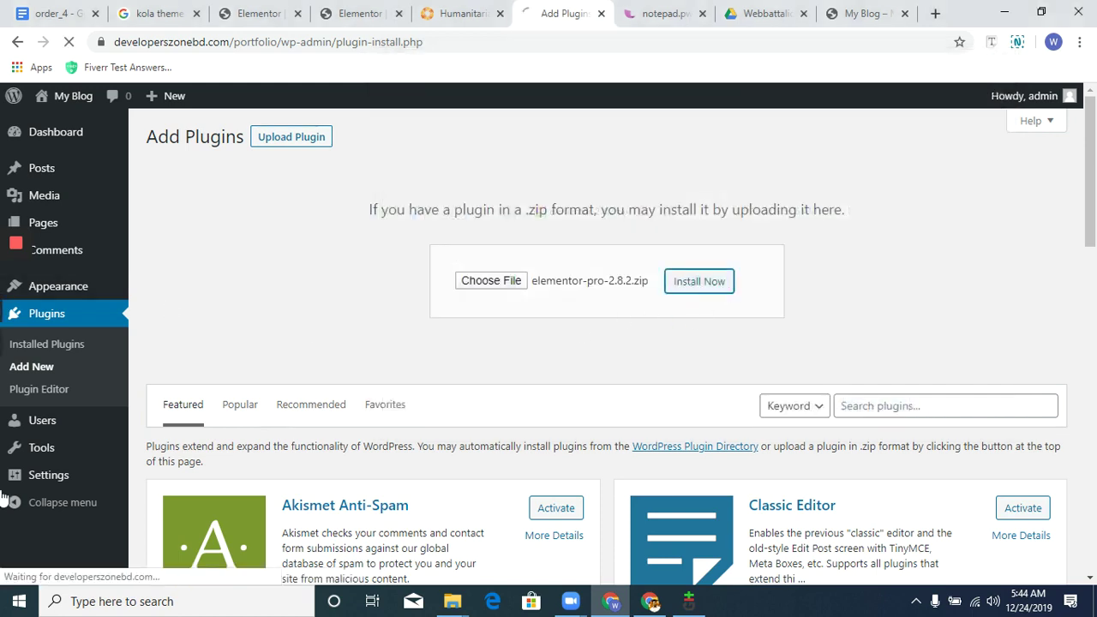
{"action": "right_click", "coordinate": [75, 528]}
{"action": "left_click", "coordinate": [387, 237]}
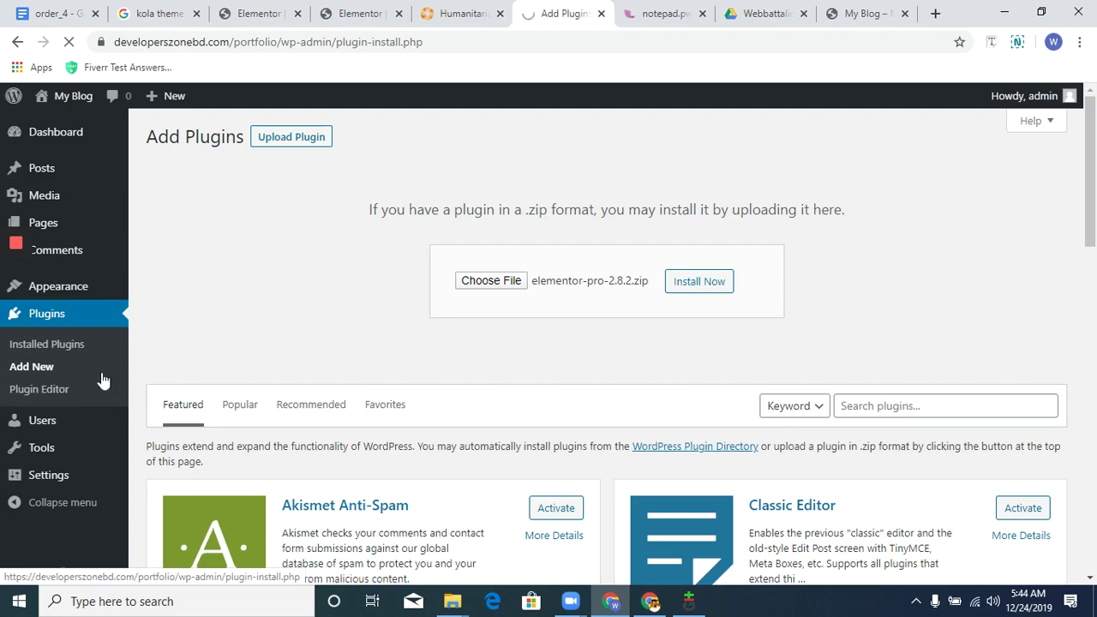
{"action": "right_click", "coordinate": [39, 369]}
{"action": "left_click", "coordinate": [144, 383]}
{"action": "left_click", "coordinate": [586, 7]}
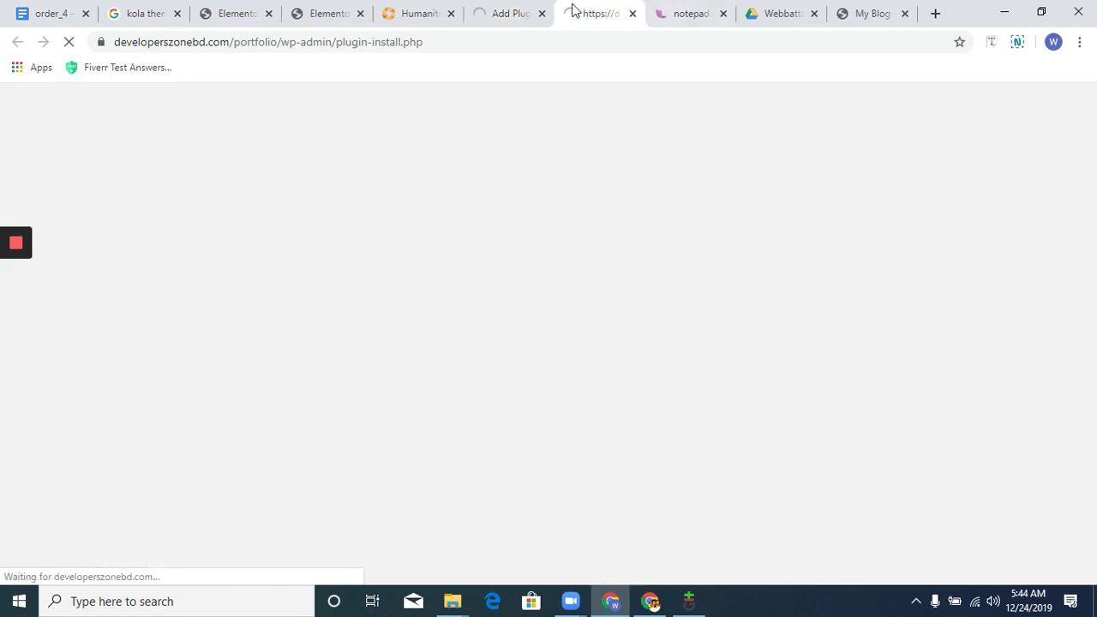
{"action": "left_click", "coordinate": [516, 10]}
{"action": "left_click", "coordinate": [616, 11]}
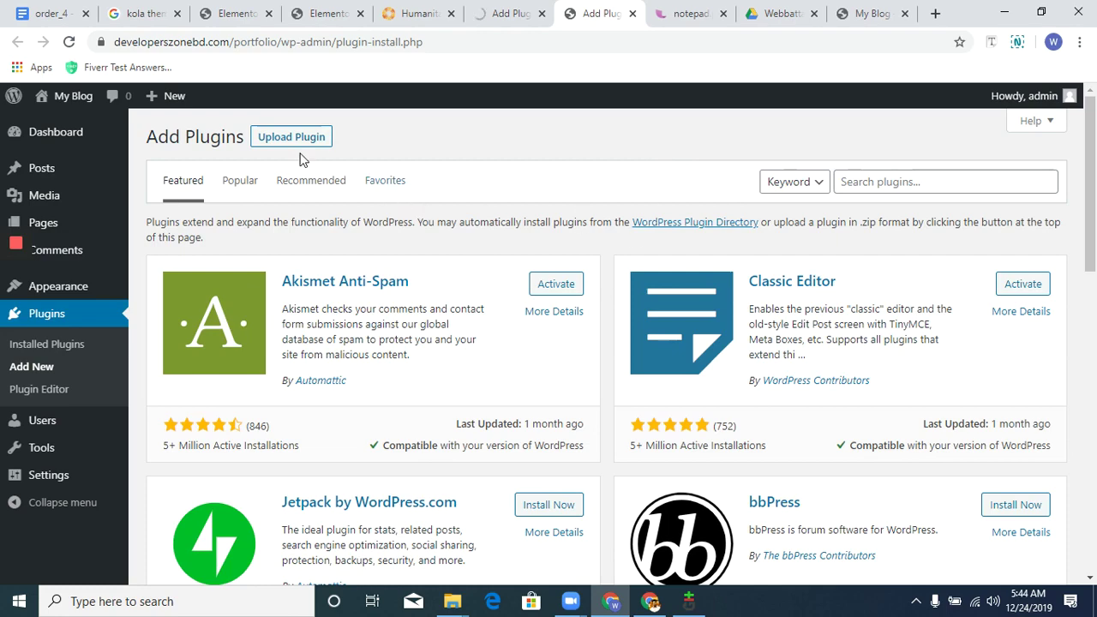
Upload elementor-2.8.2.zip in the second tab and start installing it.
{"action": "left_click", "coordinate": [295, 141]}
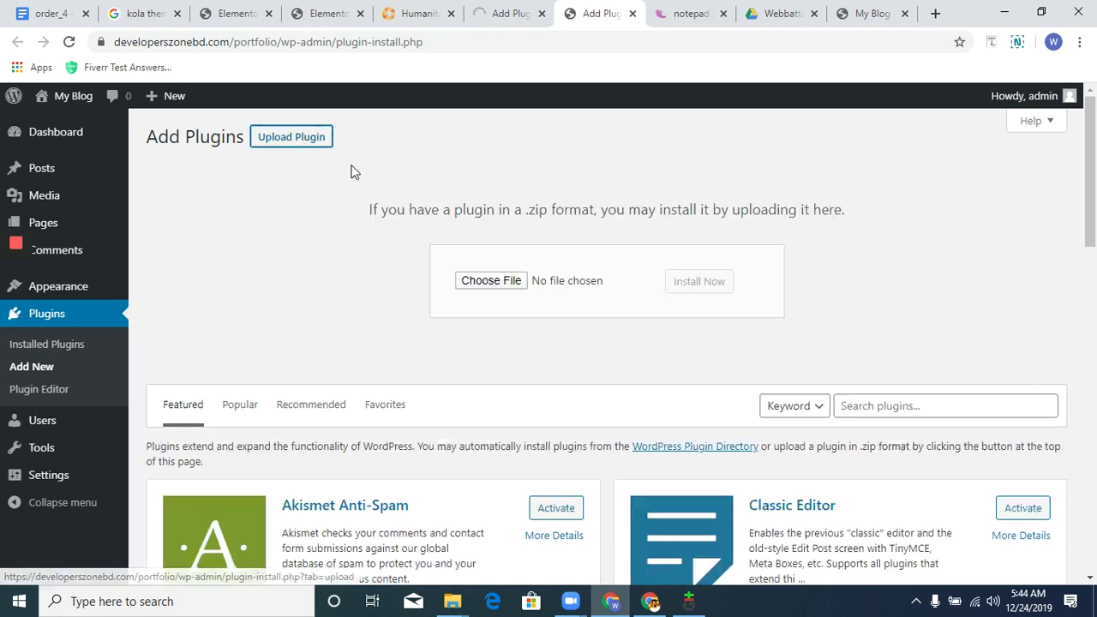
{"action": "left_click", "coordinate": [491, 281]}
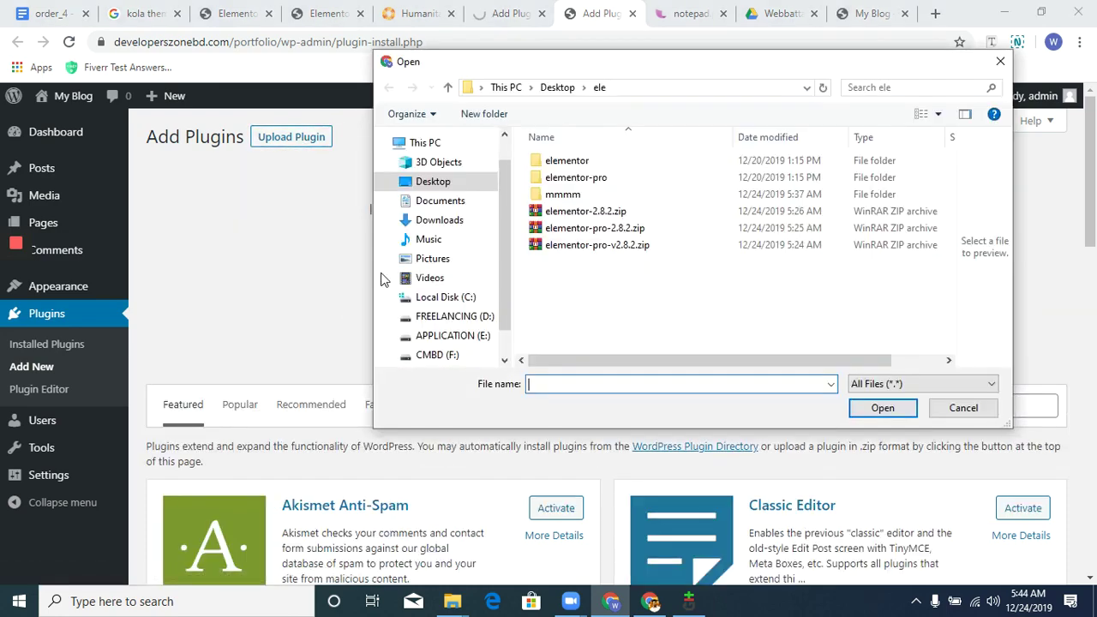
{"action": "double_click", "coordinate": [576, 212]}
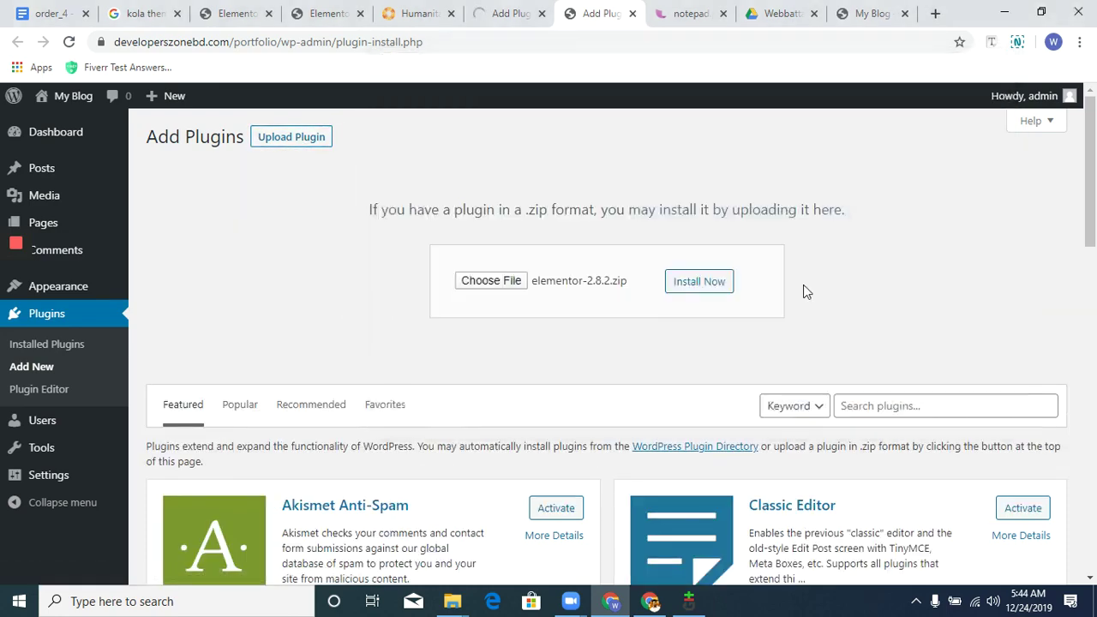
{"action": "left_click", "coordinate": [700, 283]}
Check the progress of both the Elementor Pro and Elementor installs.
{"action": "left_click", "coordinate": [503, 7]}
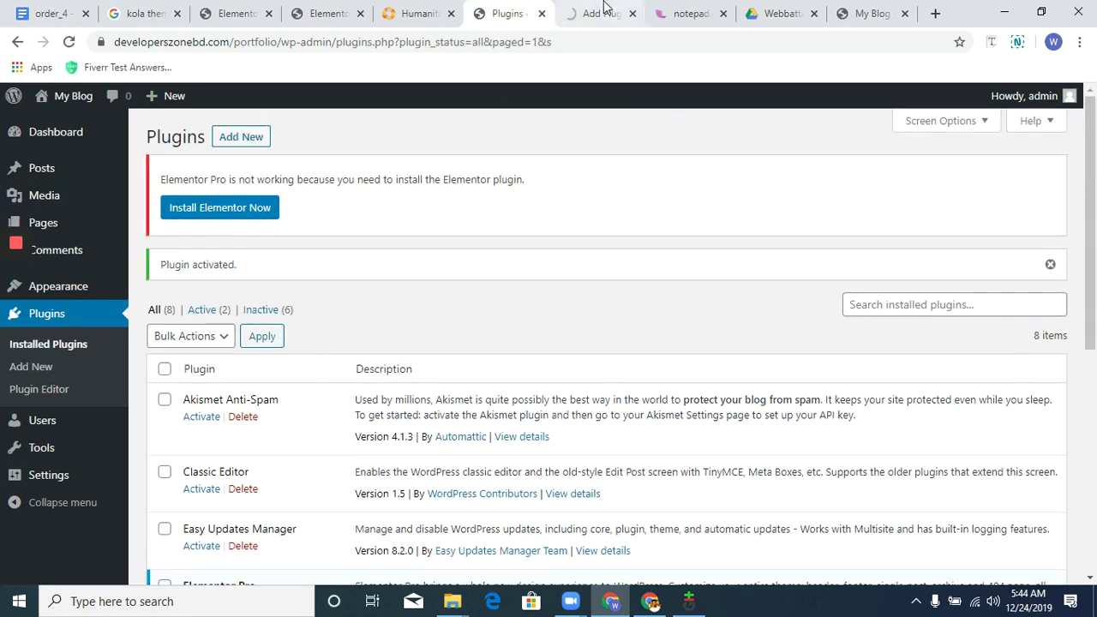
{"action": "left_click", "coordinate": [605, 11]}
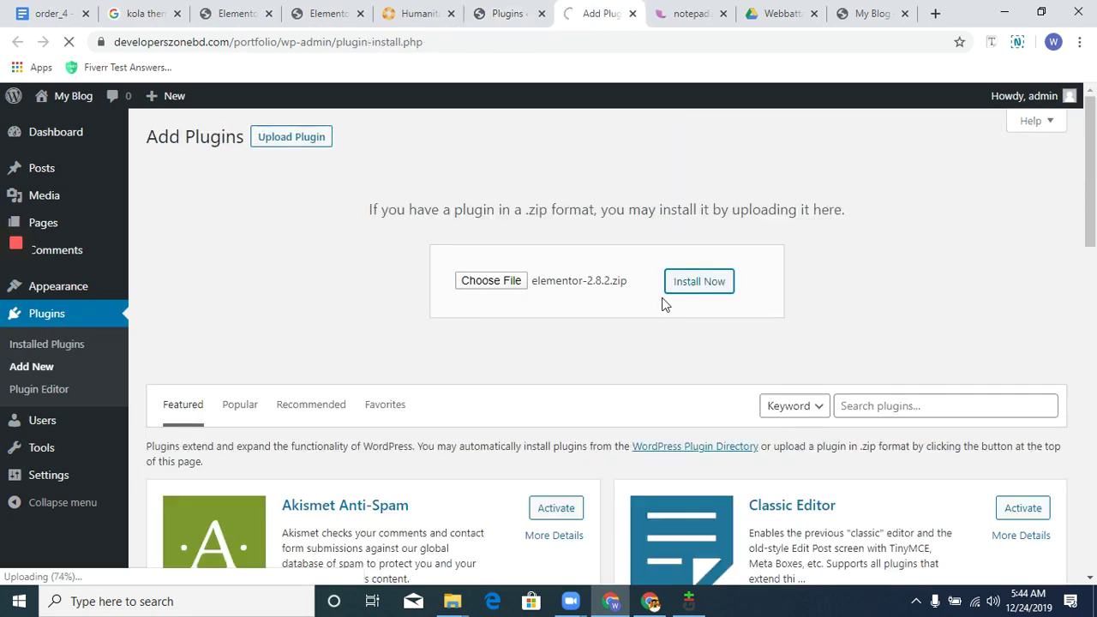
{"action": "left_click", "coordinate": [935, 14]}
Load elementor.com and go to its My Account page.
{"action": "type", "text": "elementor"}
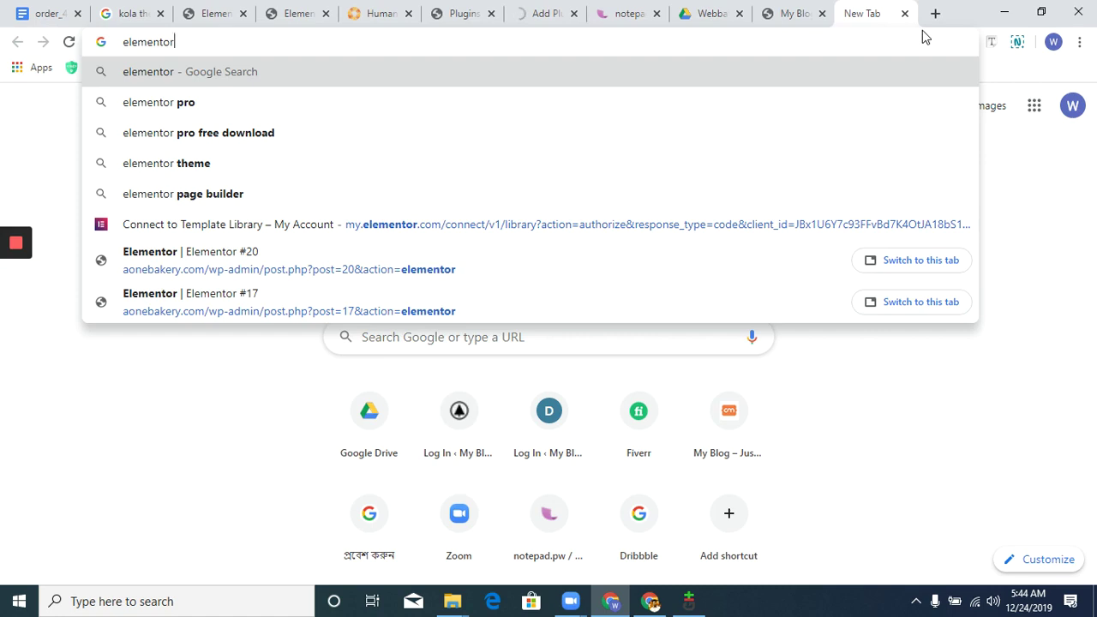
{"action": "type", "text": ".com"}
{"action": "key", "text": "Return"}
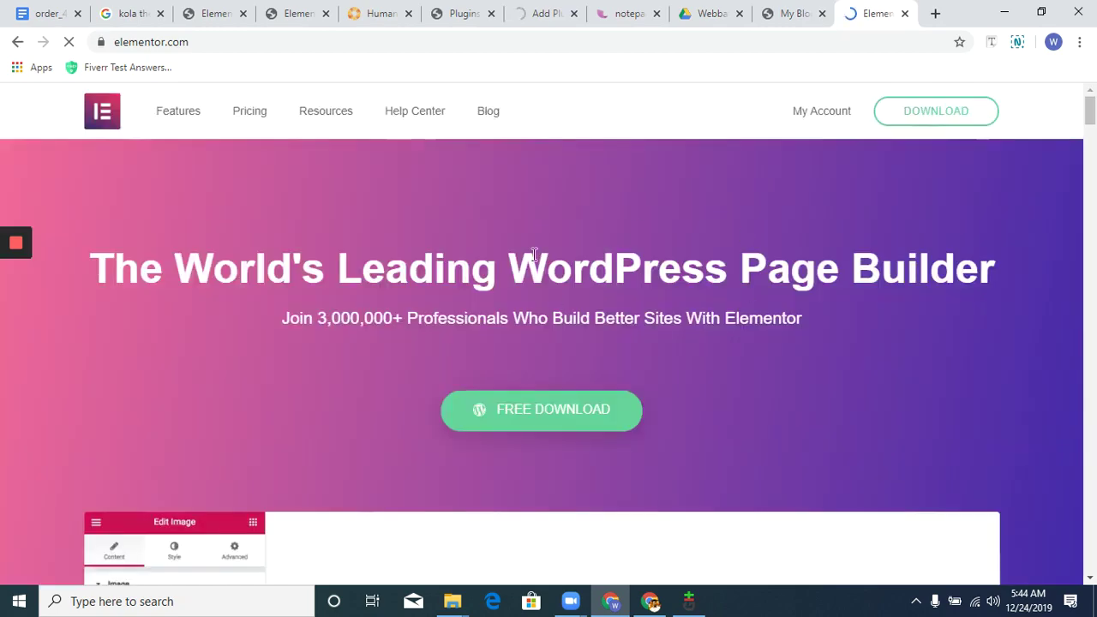
{"action": "scroll", "coordinate": [672, 374], "scroll_direction": "down", "scroll_amount": 3}
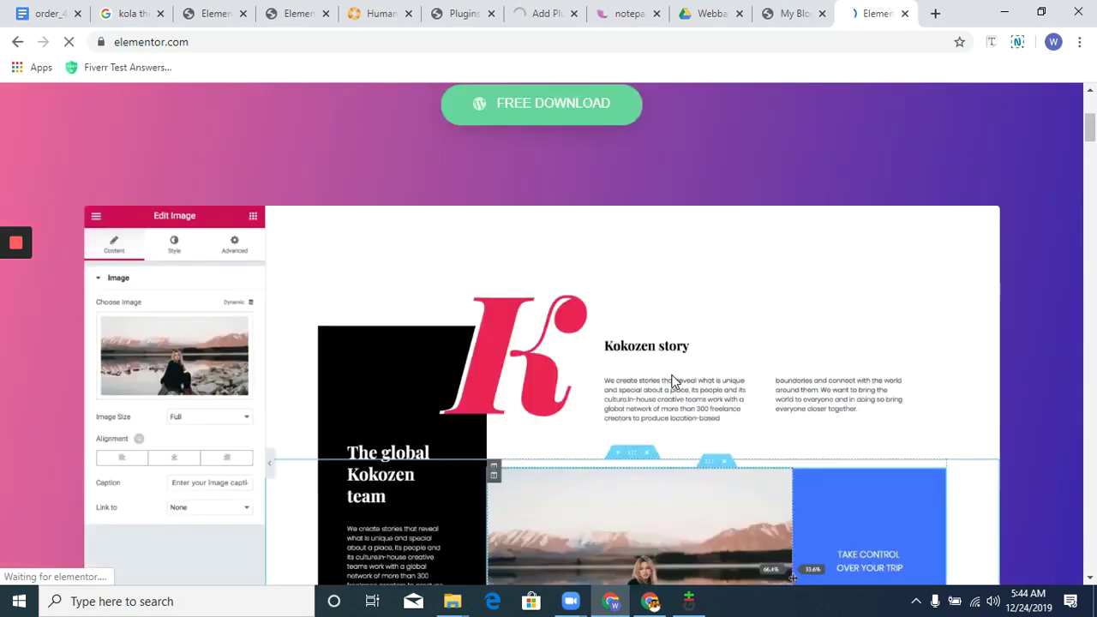
{"action": "scroll", "coordinate": [674, 385], "scroll_direction": "up", "scroll_amount": 3}
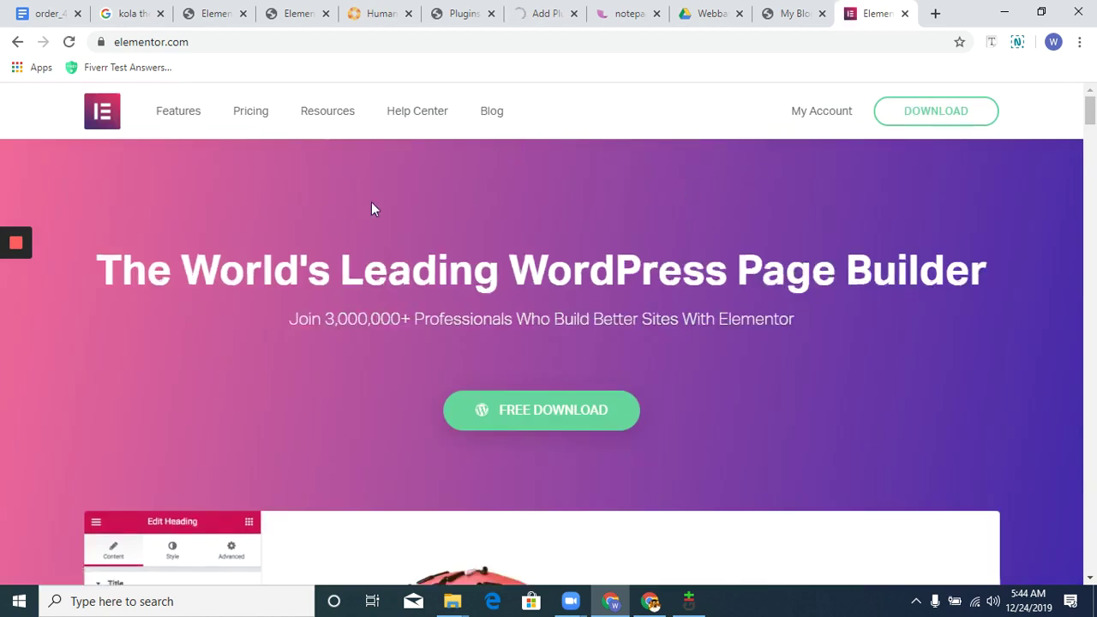
{"action": "left_click", "coordinate": [819, 120]}
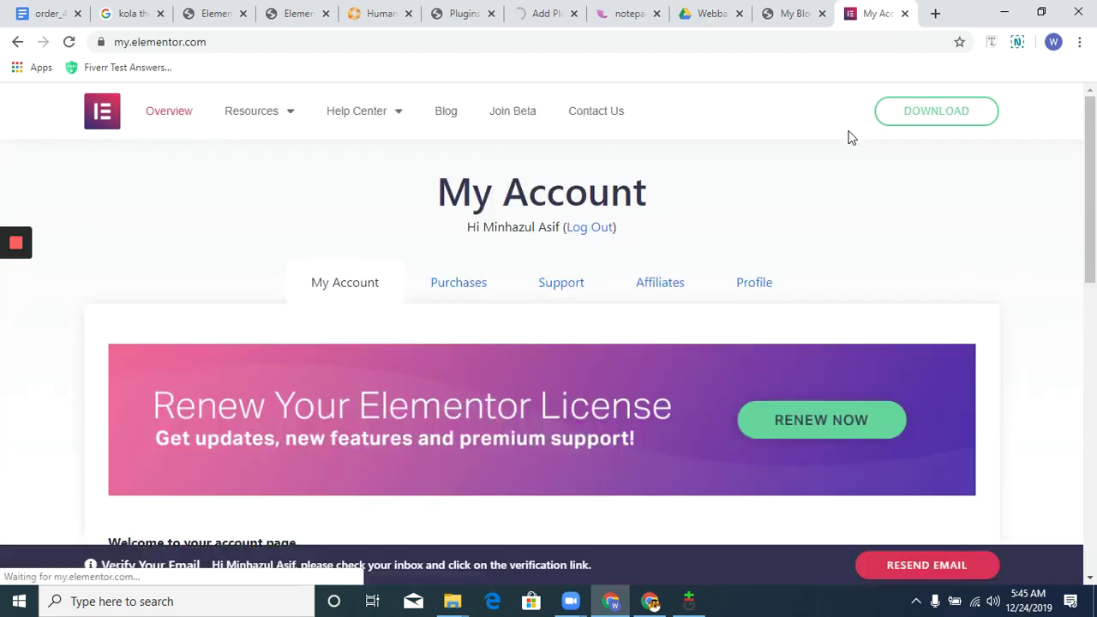
Review the account overview and Profile page, then log out of the Elementor site.
{"action": "scroll", "coordinate": [539, 331], "scroll_direction": "down", "scroll_amount": 6}
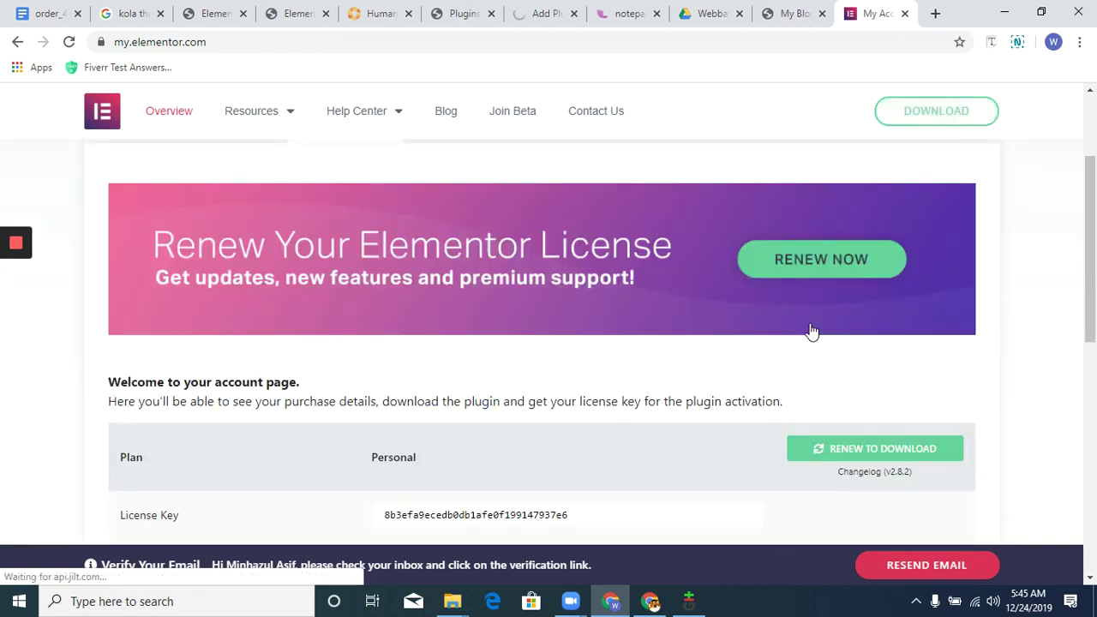
{"action": "scroll", "coordinate": [387, 331], "scroll_direction": "up", "scroll_amount": 5}
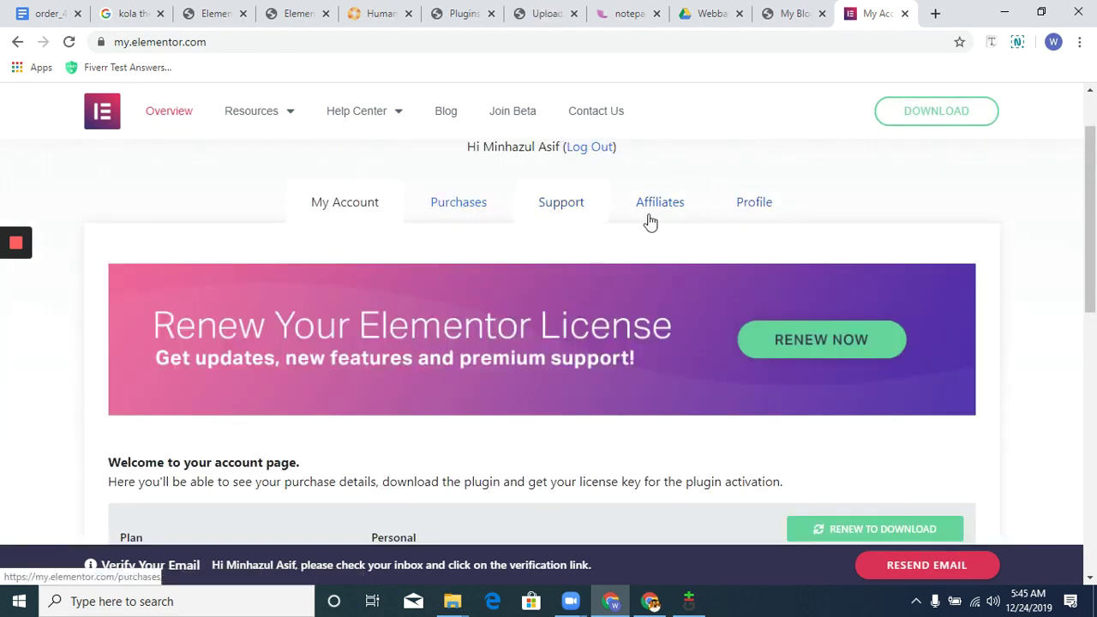
{"action": "left_click", "coordinate": [780, 210]}
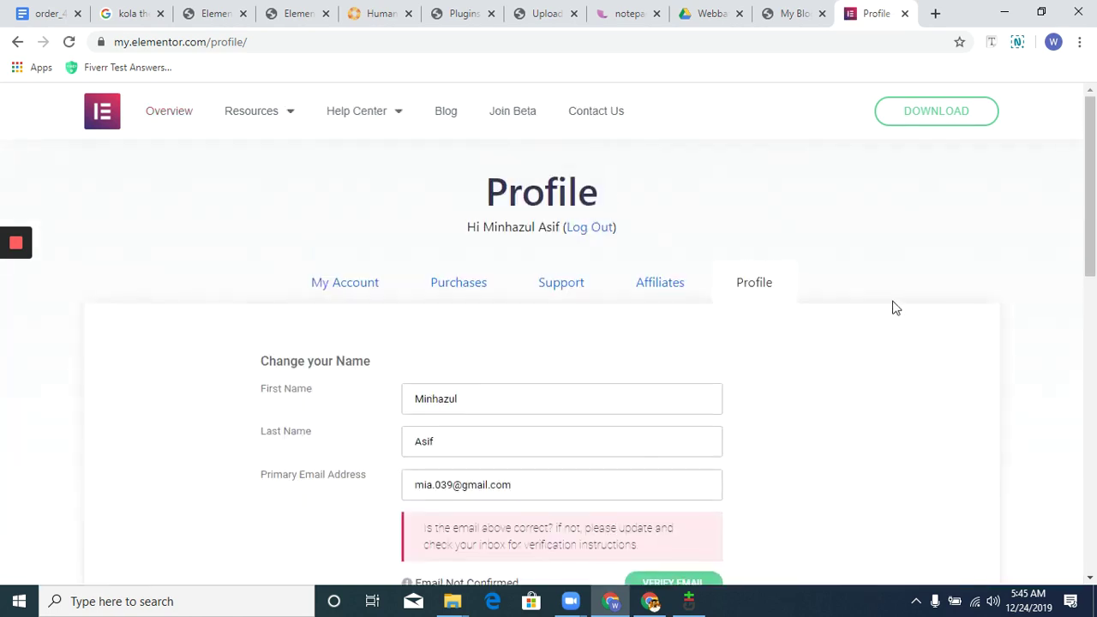
{"action": "left_click", "coordinate": [592, 230]}
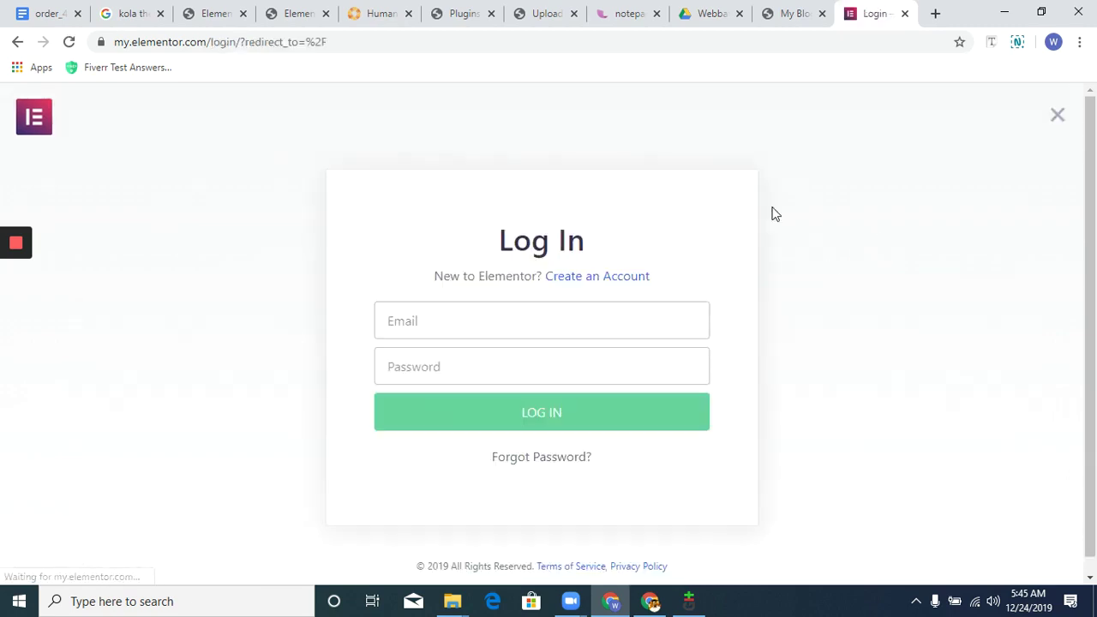
Submit a new Elementor account sign-up with an e-mail address and password, then return to WordPress.
{"action": "left_click", "coordinate": [619, 276]}
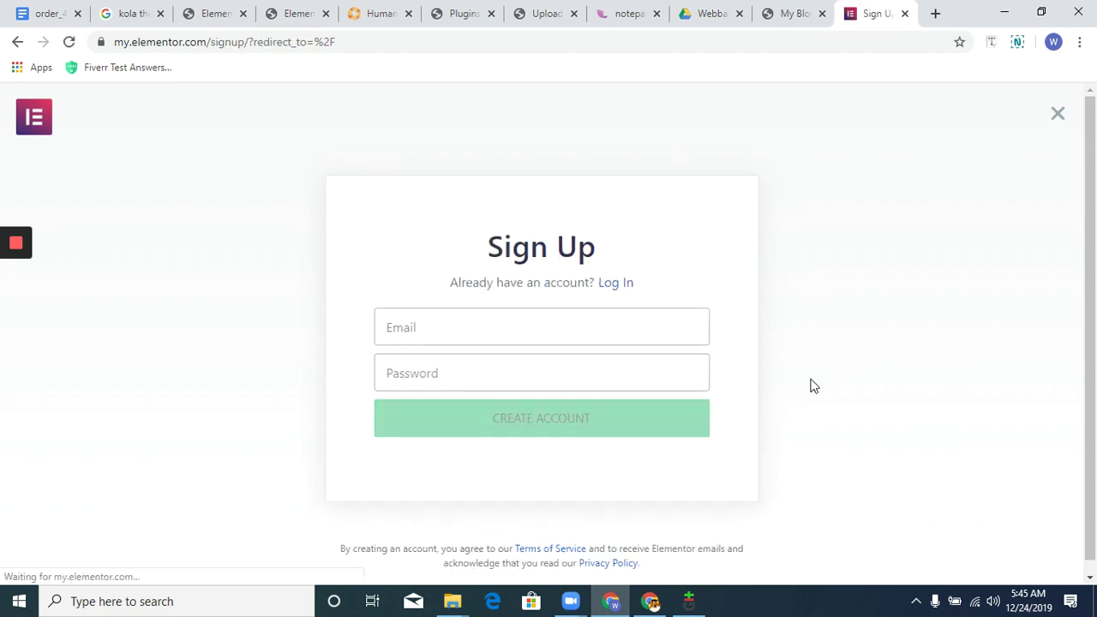
{"action": "left_click", "coordinate": [641, 339]}
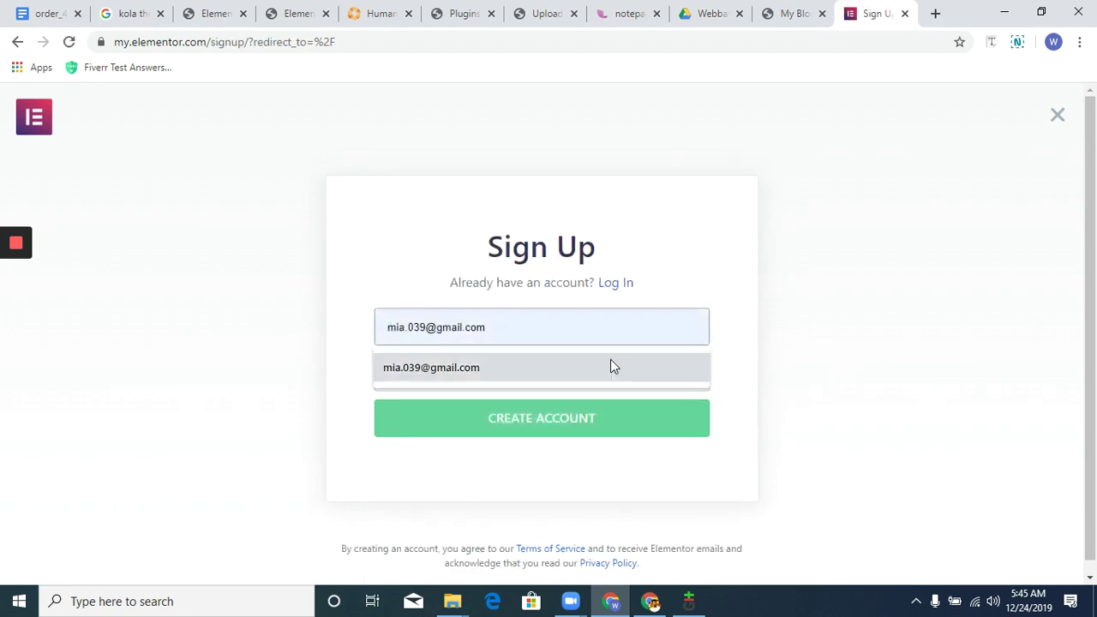
{"action": "left_click", "coordinate": [474, 372]}
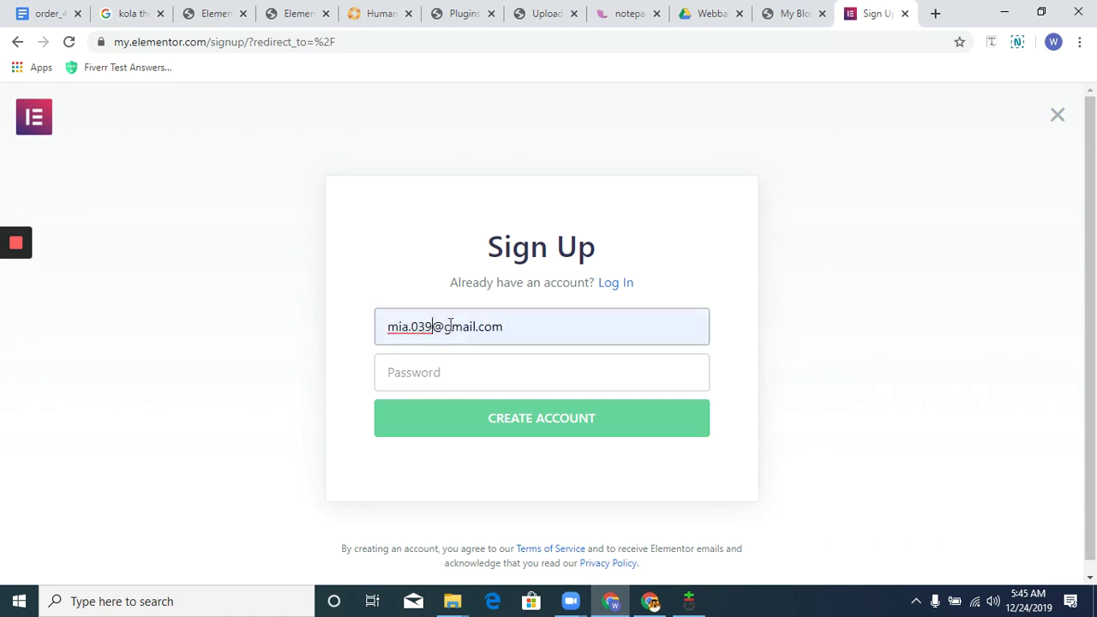
{"action": "left_click", "coordinate": [433, 327]}
{"action": "type", "text": "93"}
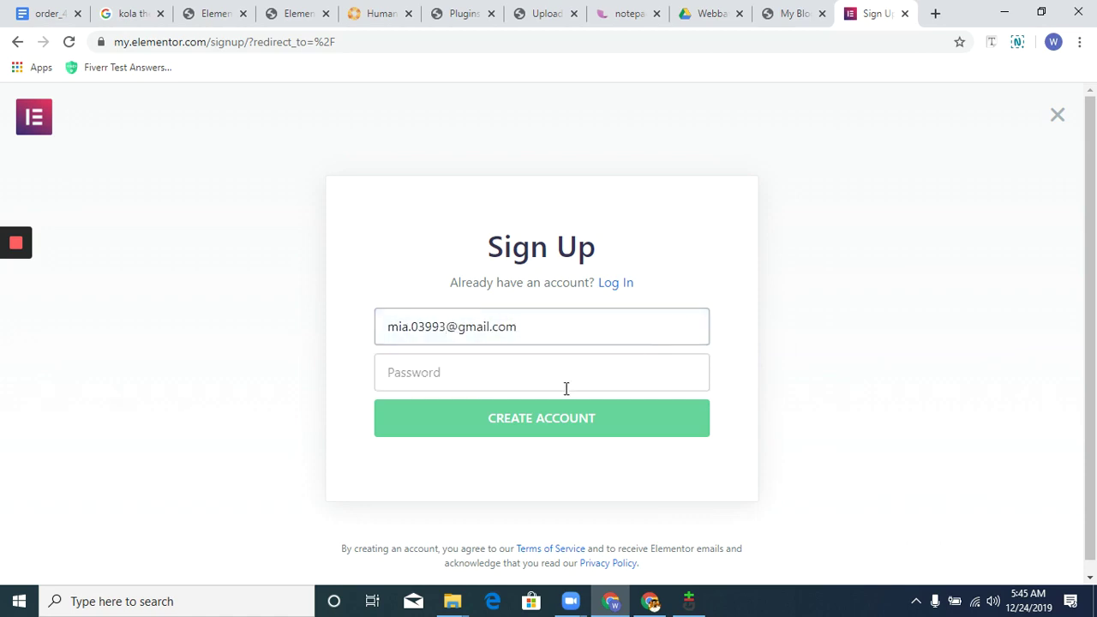
{"action": "left_click", "coordinate": [562, 388]}
{"action": "type", "text": "•"}
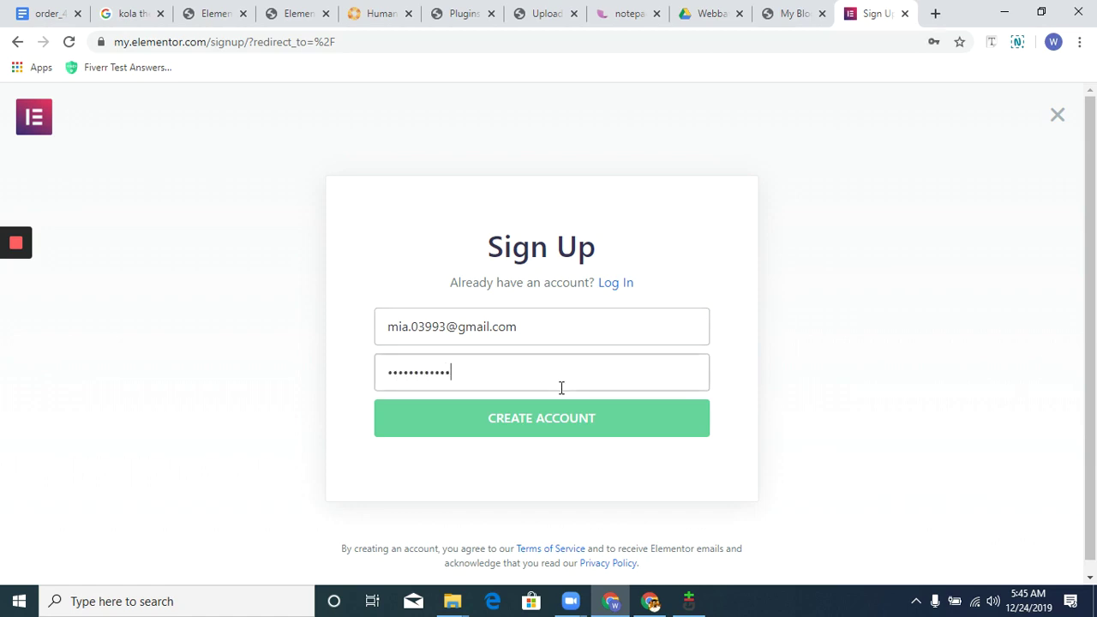
{"action": "type", "text": "•"}
{"action": "key", "text": "Return"}
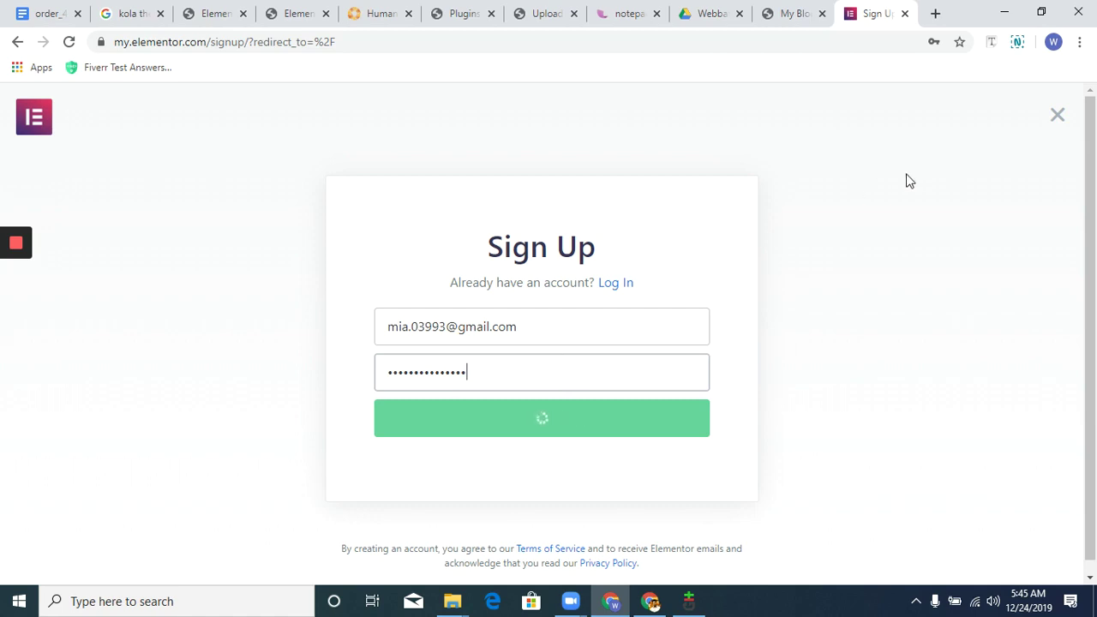
{"action": "left_click", "coordinate": [543, 12]}
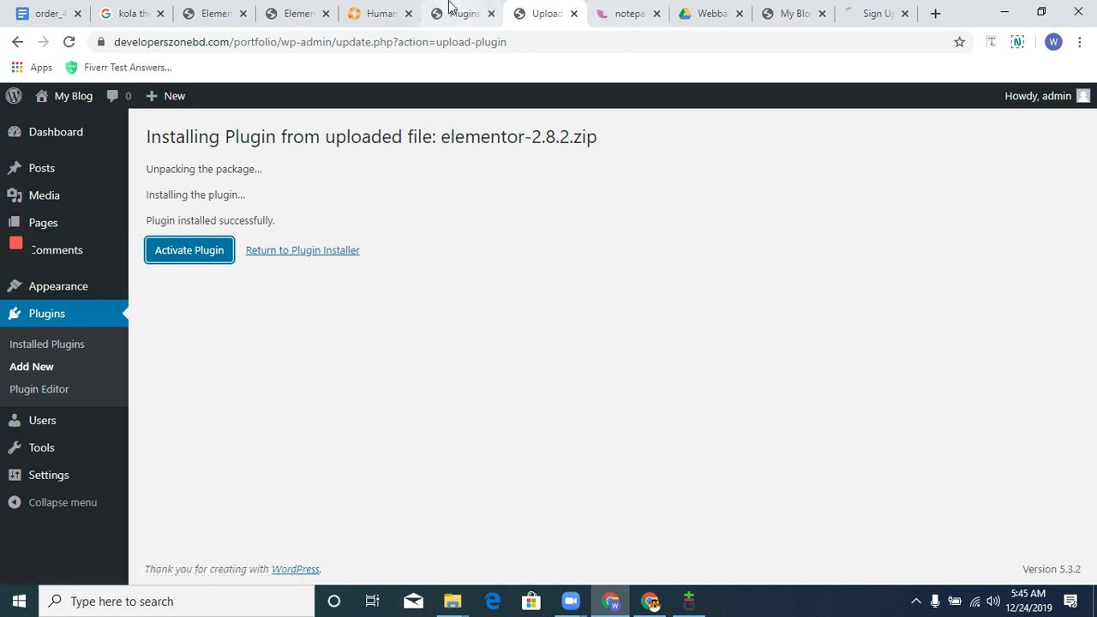
Activate the Easy Updates Manager plugin from the installed plugins list.
{"action": "left_click", "coordinate": [459, 13]}
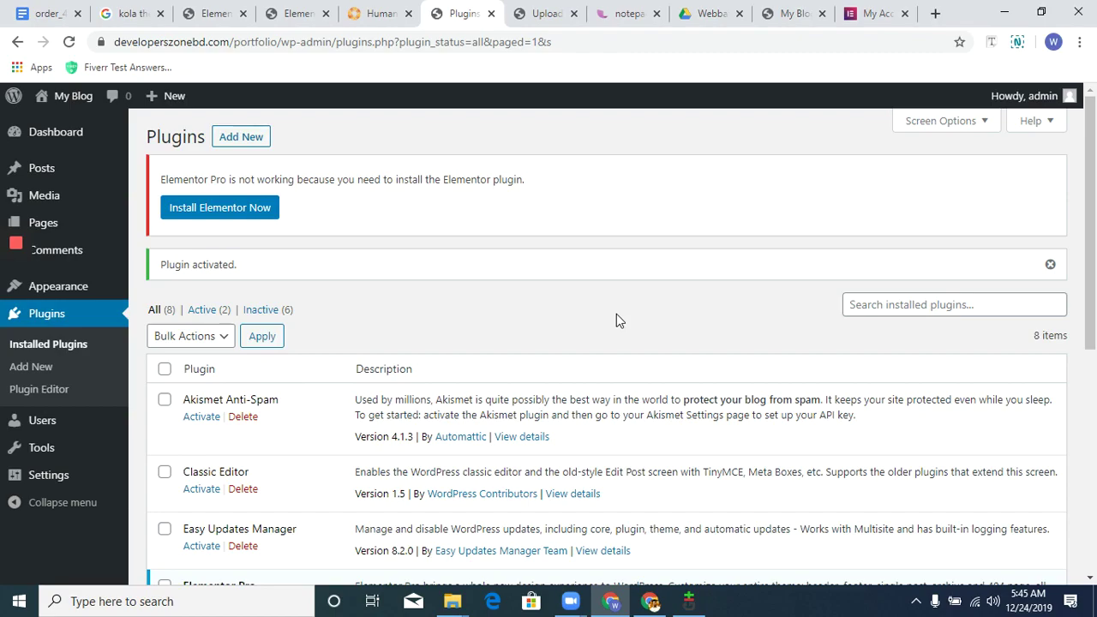
{"action": "scroll", "coordinate": [516, 364], "scroll_direction": "down", "scroll_amount": 5}
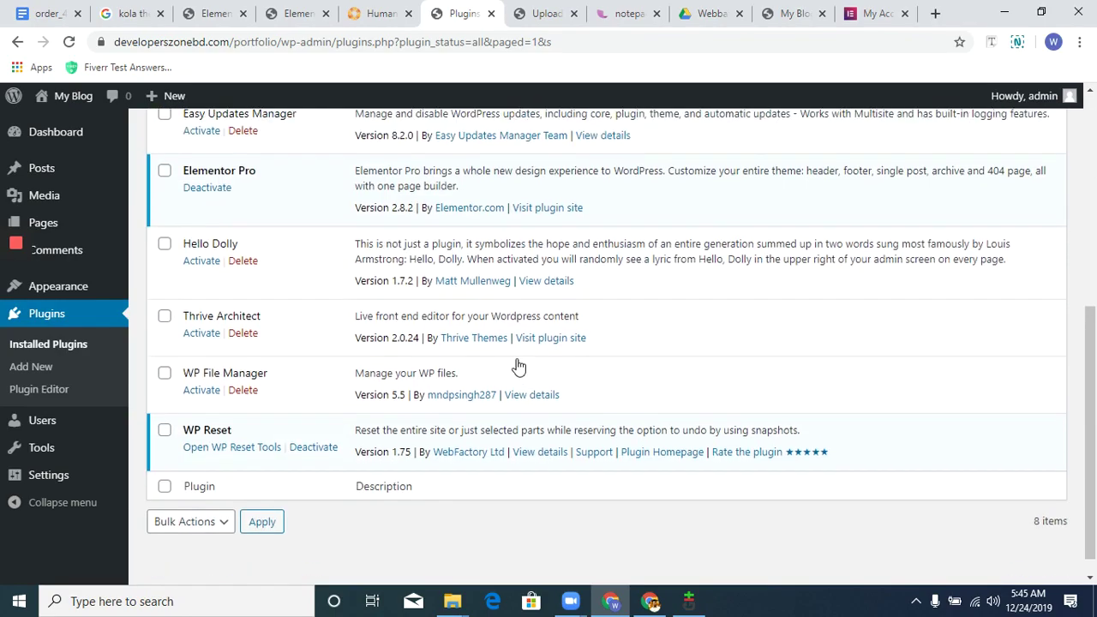
{"action": "scroll", "coordinate": [519, 367], "scroll_direction": "up", "scroll_amount": 5}
{"action": "scroll", "coordinate": [531, 357], "scroll_direction": "down", "scroll_amount": 4}
{"action": "scroll", "coordinate": [550, 358], "scroll_direction": "up", "scroll_amount": 1}
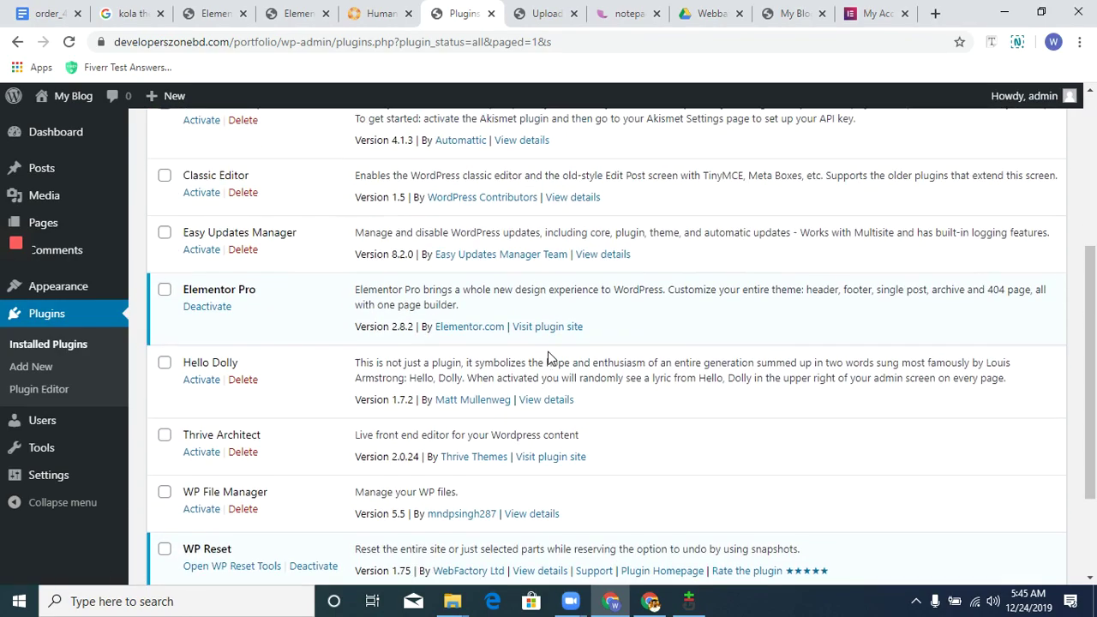
{"action": "left_click", "coordinate": [201, 268]}
Activate the uploaded Elementor 2.8.2 plugin and return to the plugins list.
{"action": "scroll", "coordinate": [545, 287], "scroll_direction": "up", "scroll_amount": 3}
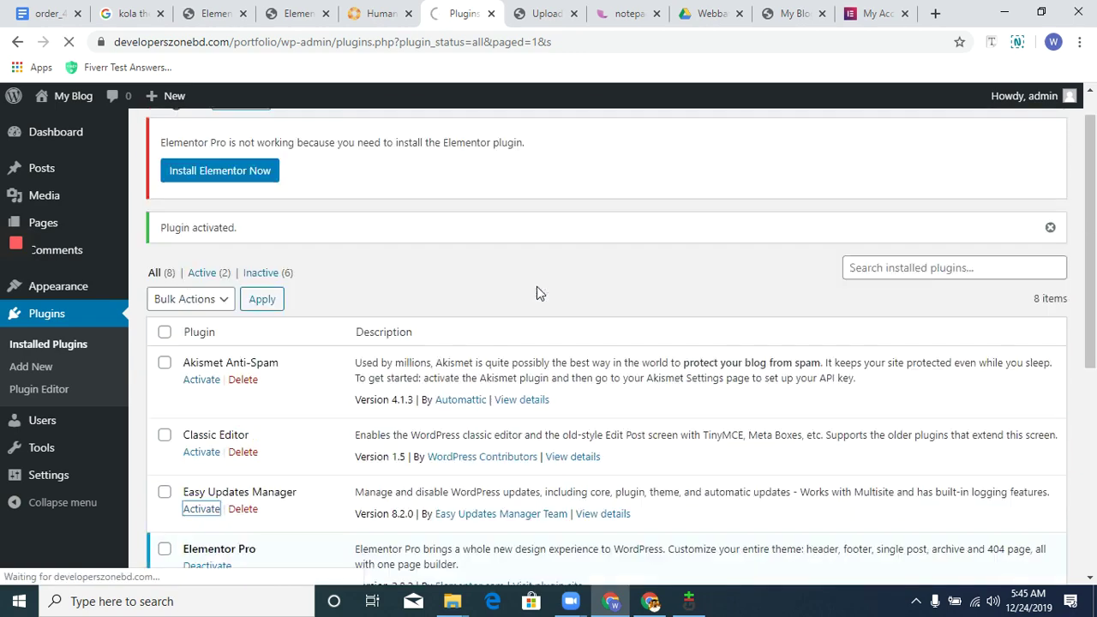
{"action": "left_click", "coordinate": [545, 13]}
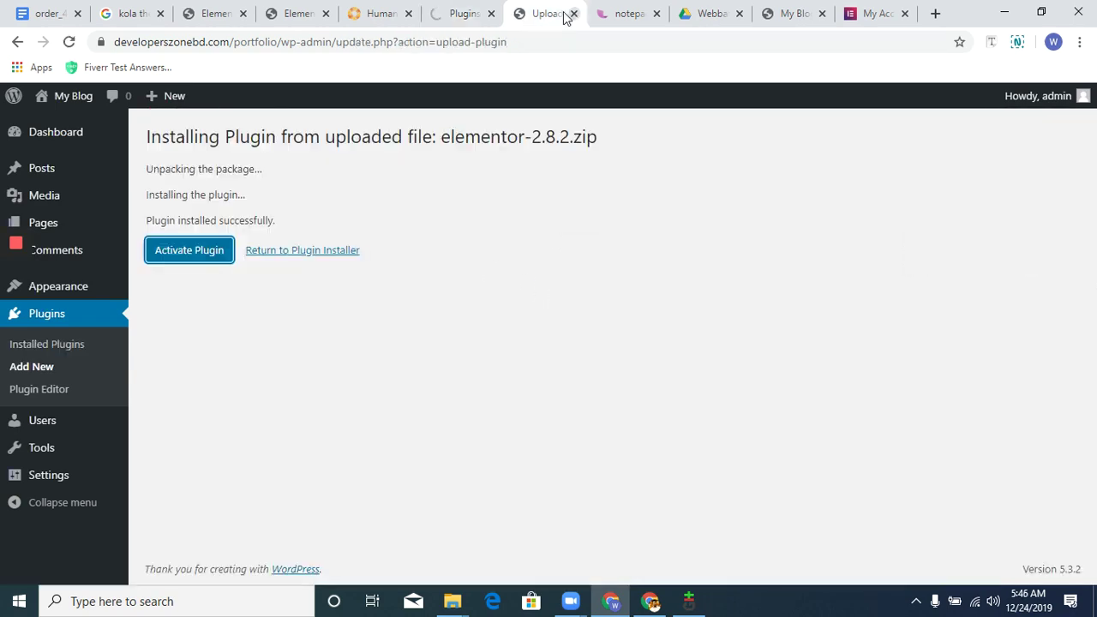
{"action": "left_click", "coordinate": [206, 254]}
{"action": "left_click", "coordinate": [454, 9]}
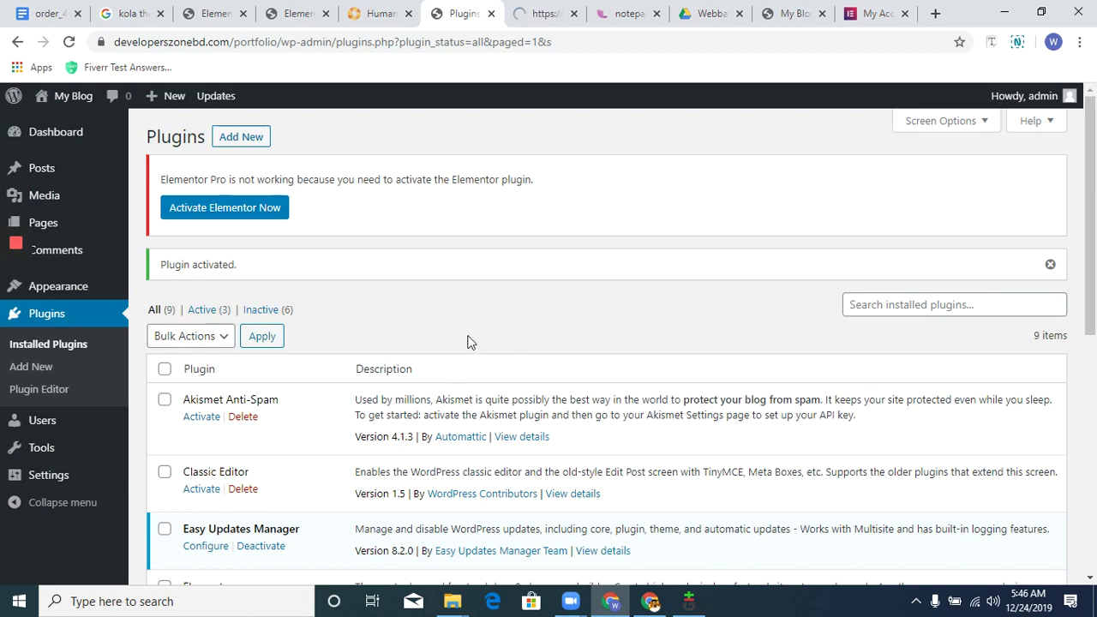
{"action": "scroll", "coordinate": [473, 324], "scroll_direction": "down", "scroll_amount": 1}
{"action": "scroll", "coordinate": [473, 324], "scroll_direction": "down", "scroll_amount": 1}
{"action": "right_click", "coordinate": [173, 306]}
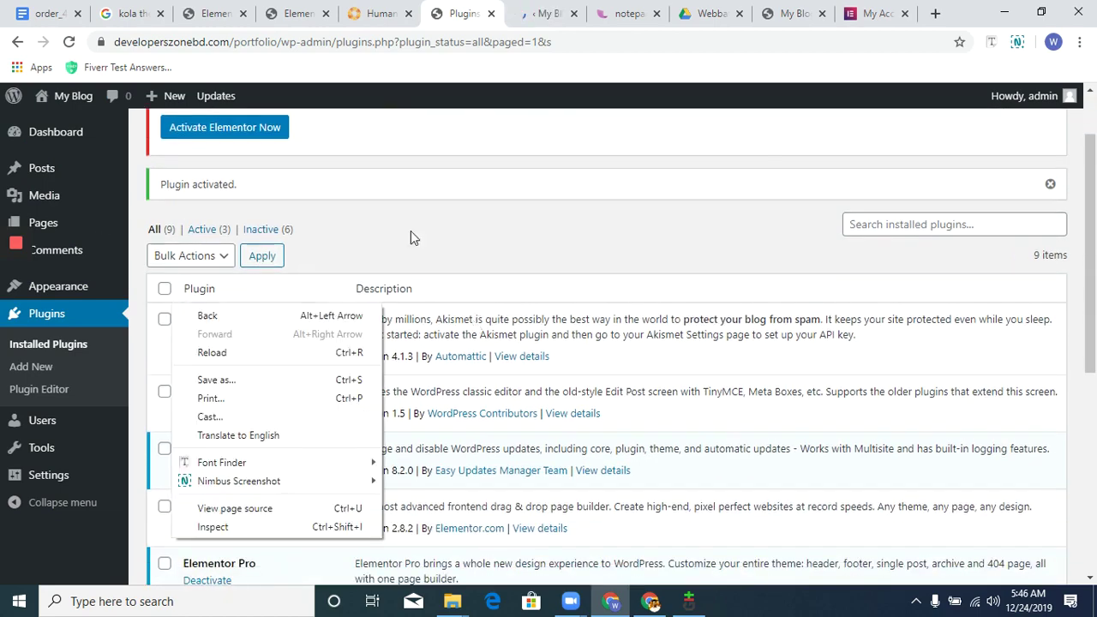
Set Easy Updates Manager to Custom, with per-plugin and per-theme updates and core updates off.
{"action": "left_click", "coordinate": [410, 231]}
{"action": "left_click", "coordinate": [188, 140]}
{"action": "left_click", "coordinate": [178, 180]}
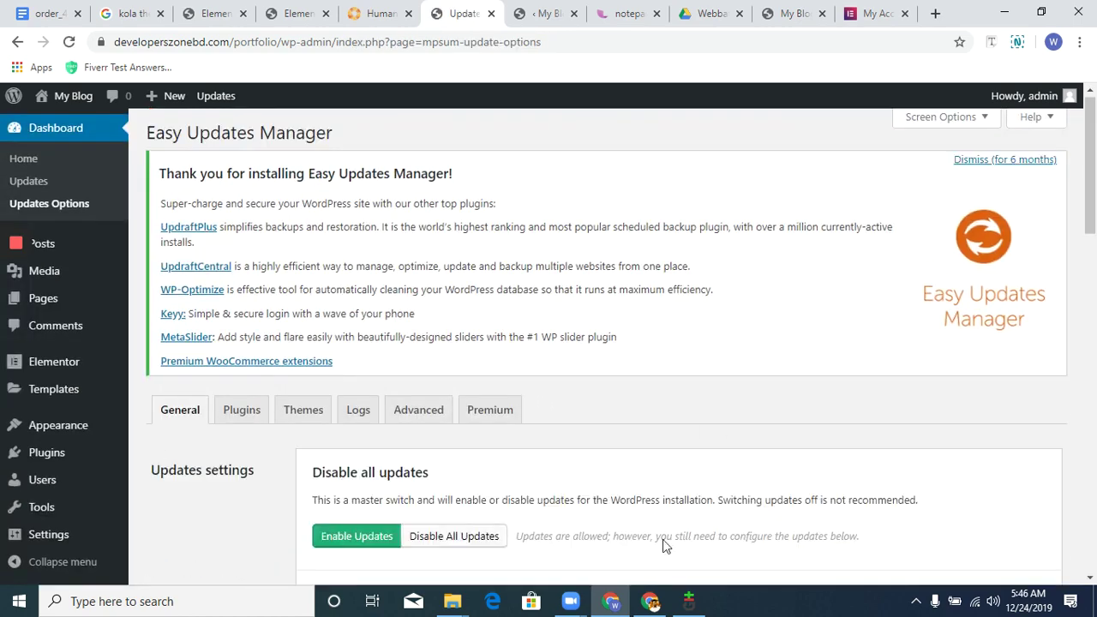
{"action": "scroll", "coordinate": [794, 368], "scroll_direction": "down", "scroll_amount": 5}
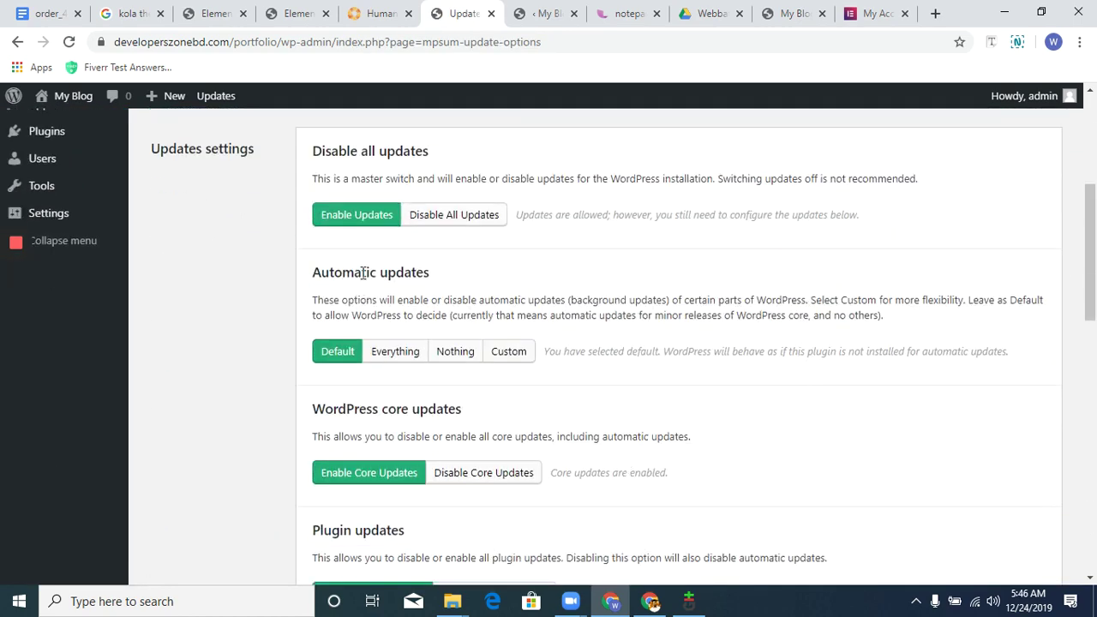
{"action": "left_click", "coordinate": [518, 352]}
{"action": "scroll", "coordinate": [903, 313], "scroll_direction": "down", "scroll_amount": 3}
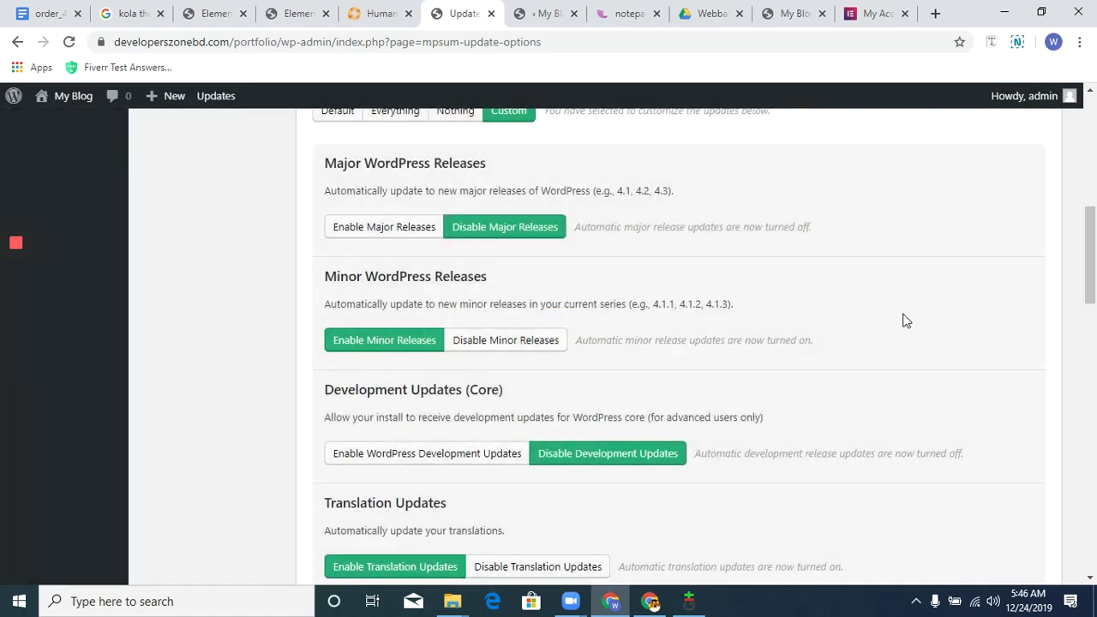
{"action": "scroll", "coordinate": [903, 317], "scroll_direction": "down", "scroll_amount": 4}
{"action": "left_click", "coordinate": [571, 357]}
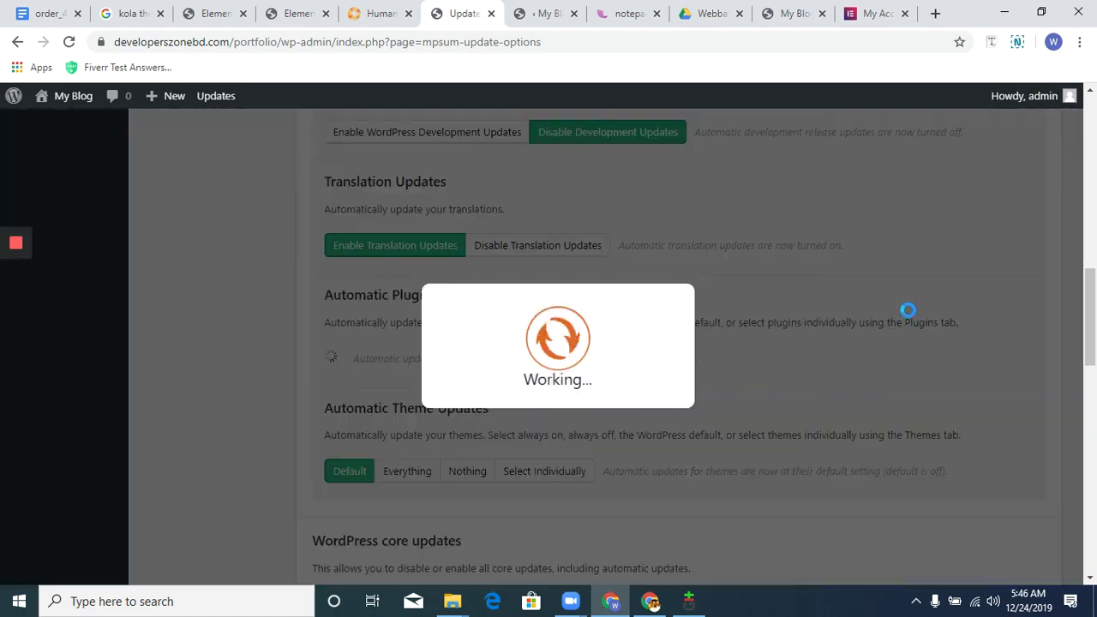
{"action": "scroll", "coordinate": [909, 312], "scroll_direction": "down", "scroll_amount": 3}
{"action": "left_click", "coordinate": [557, 238]}
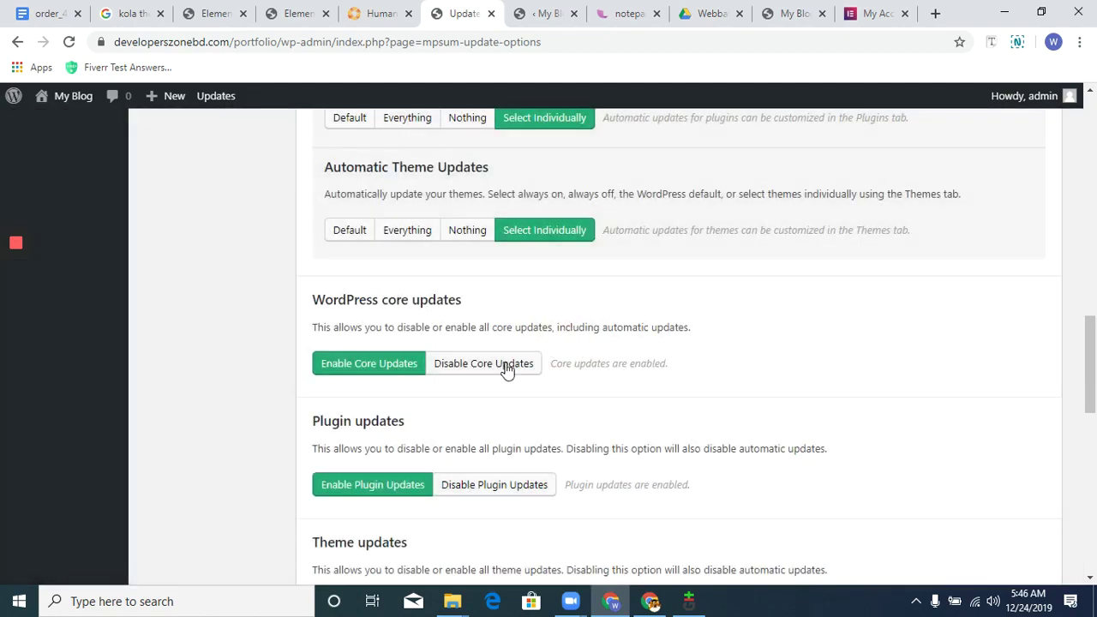
{"action": "left_click", "coordinate": [505, 372]}
Turn off the browser nag and hide the WordPress version in the dashboard footer.
{"action": "scroll", "coordinate": [896, 343], "scroll_direction": "down", "scroll_amount": 4}
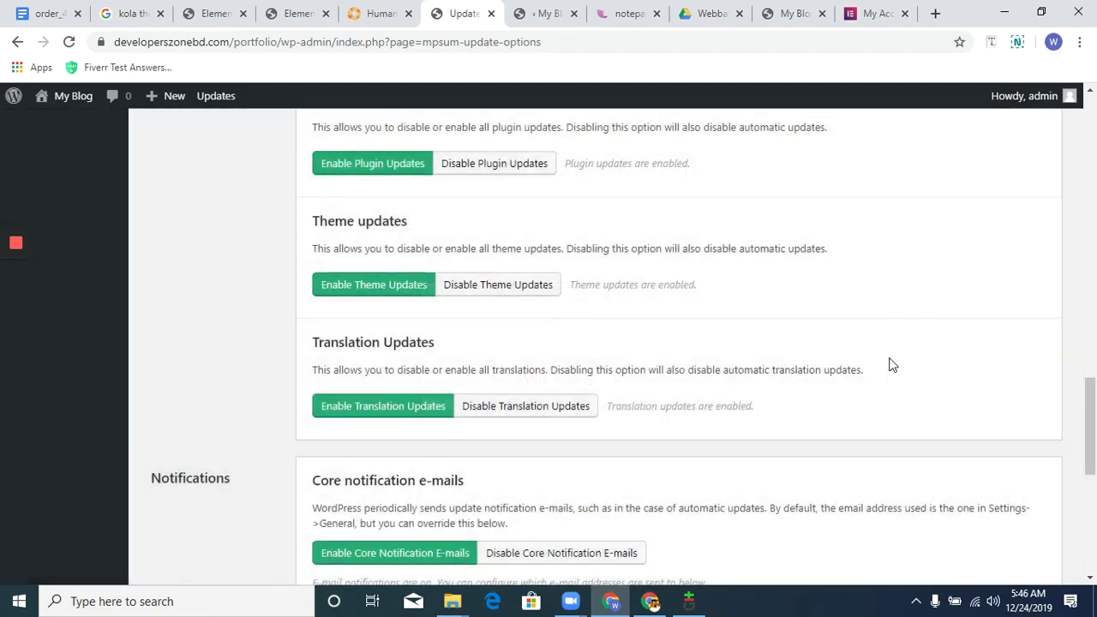
{"action": "scroll", "coordinate": [857, 378], "scroll_direction": "down", "scroll_amount": 6}
{"action": "left_click", "coordinate": [526, 358]}
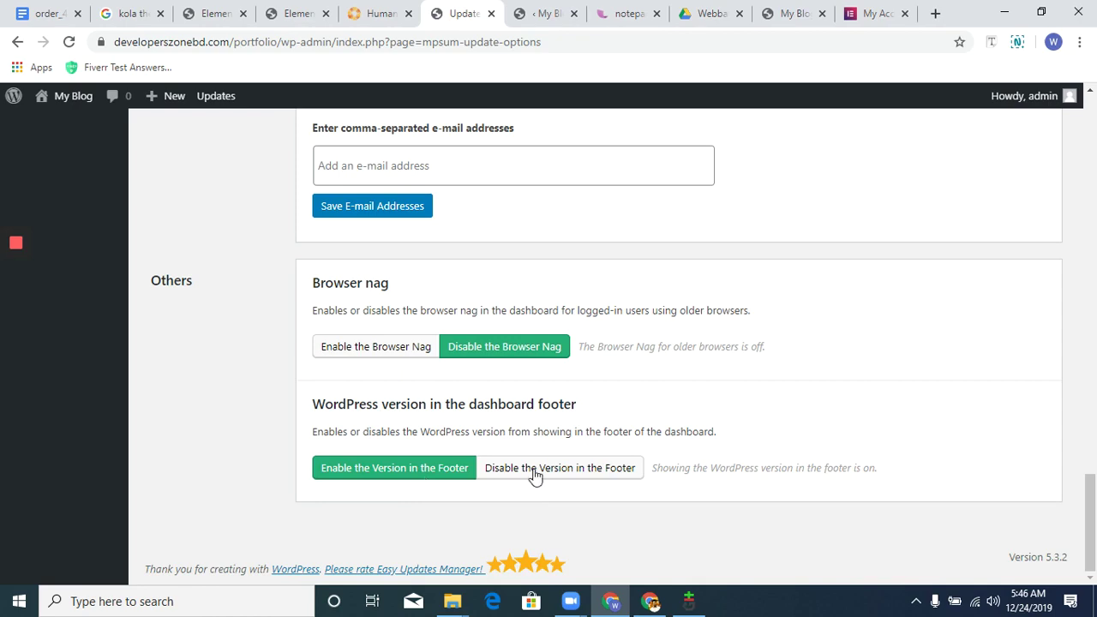
{"action": "left_click", "coordinate": [534, 470]}
{"action": "scroll", "coordinate": [943, 420], "scroll_direction": "up", "scroll_amount": 15}
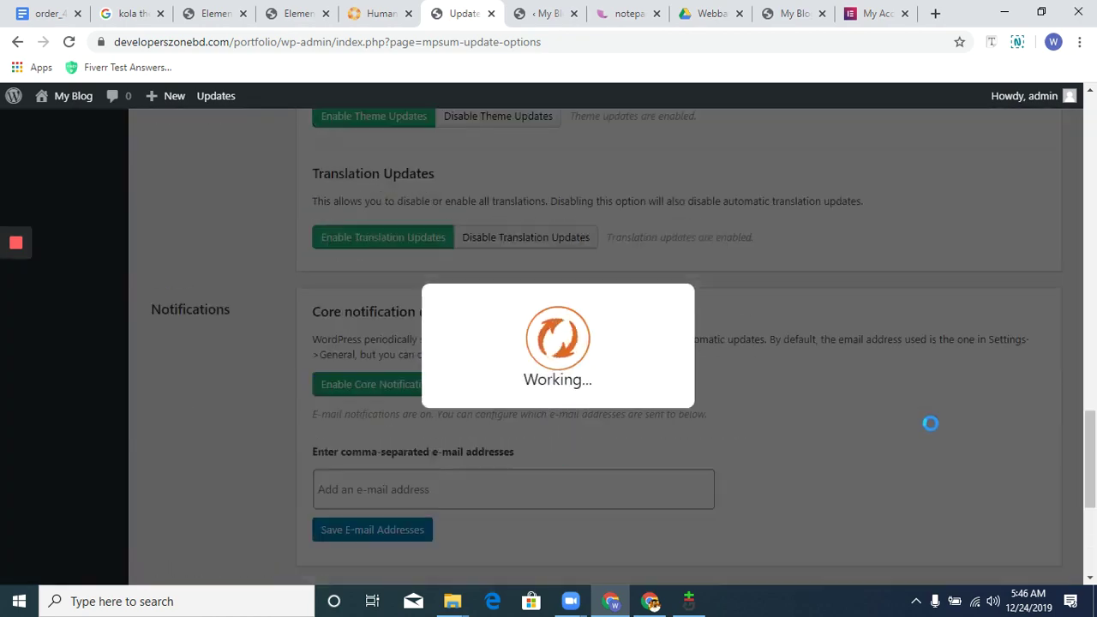
Apply Plugin Updates Off to both Elementor and Elementor Pro.
{"action": "left_click", "coordinate": [242, 415]}
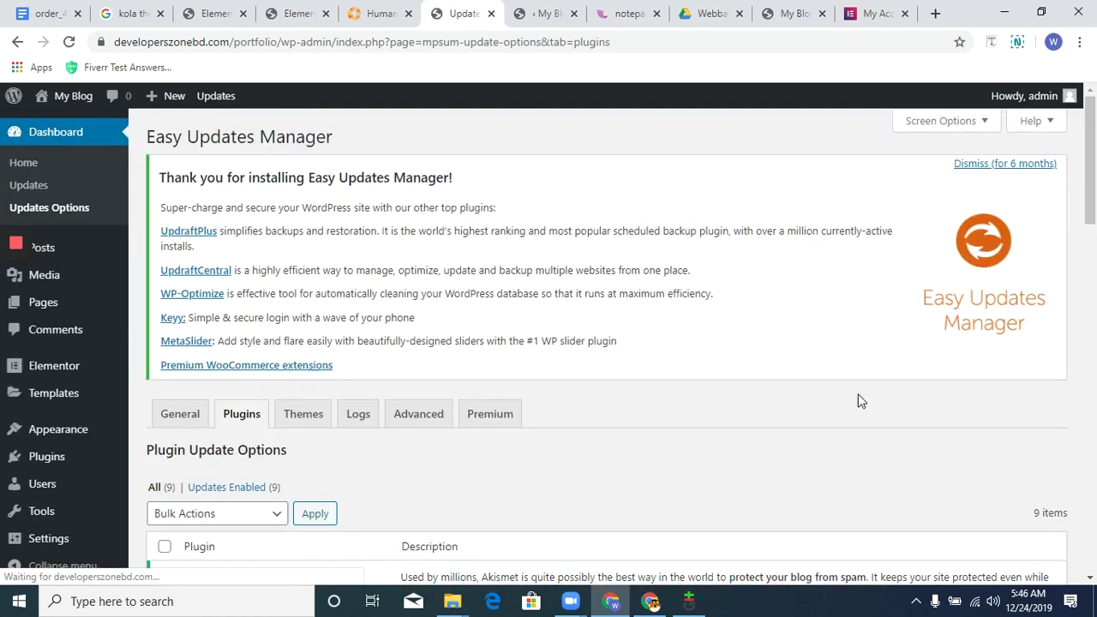
{"action": "scroll", "coordinate": [849, 402], "scroll_direction": "down", "scroll_amount": 5}
{"action": "scroll", "coordinate": [456, 475], "scroll_direction": "down", "scroll_amount": 3}
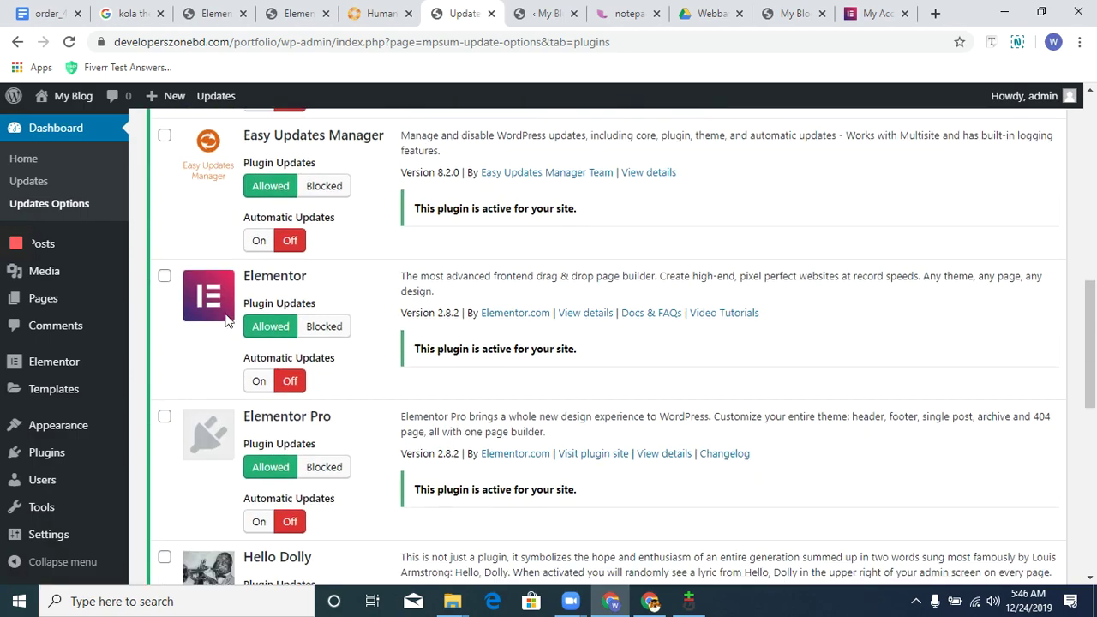
{"action": "left_click", "coordinate": [163, 276]}
{"action": "left_click", "coordinate": [164, 417]}
{"action": "scroll", "coordinate": [176, 403], "scroll_direction": "up", "scroll_amount": 9}
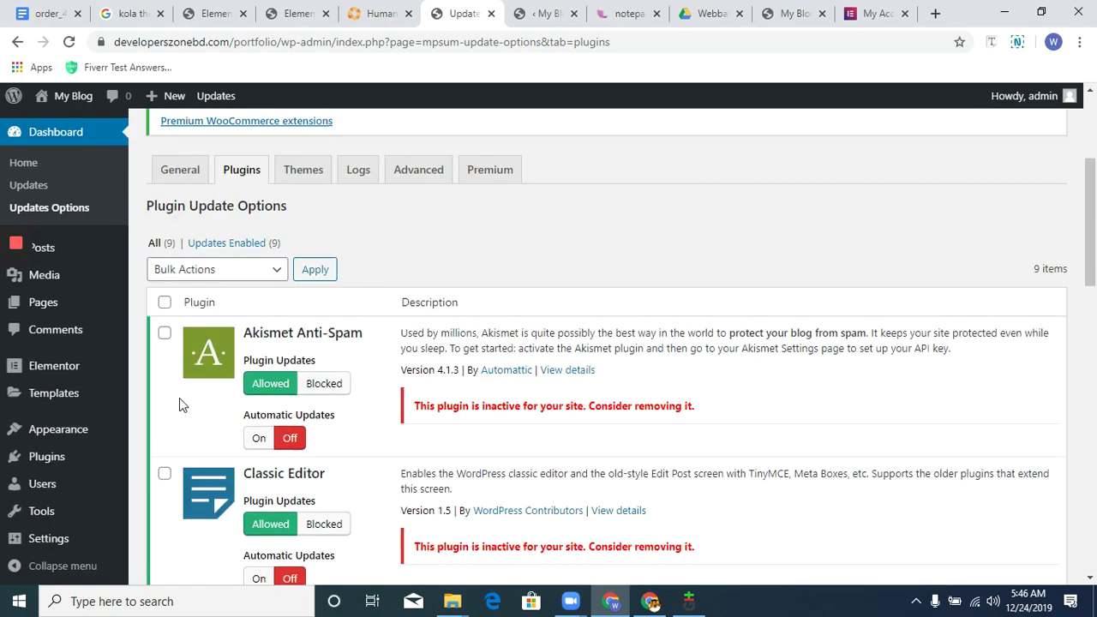
{"action": "scroll", "coordinate": [268, 477], "scroll_direction": "down", "scroll_amount": 3}
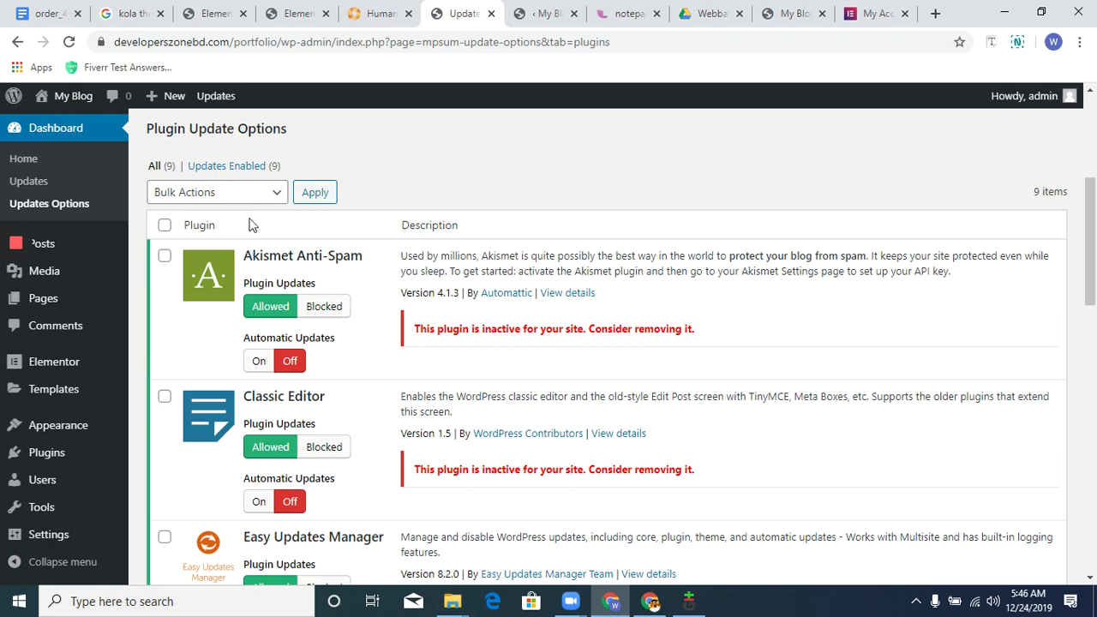
{"action": "left_click", "coordinate": [254, 192]}
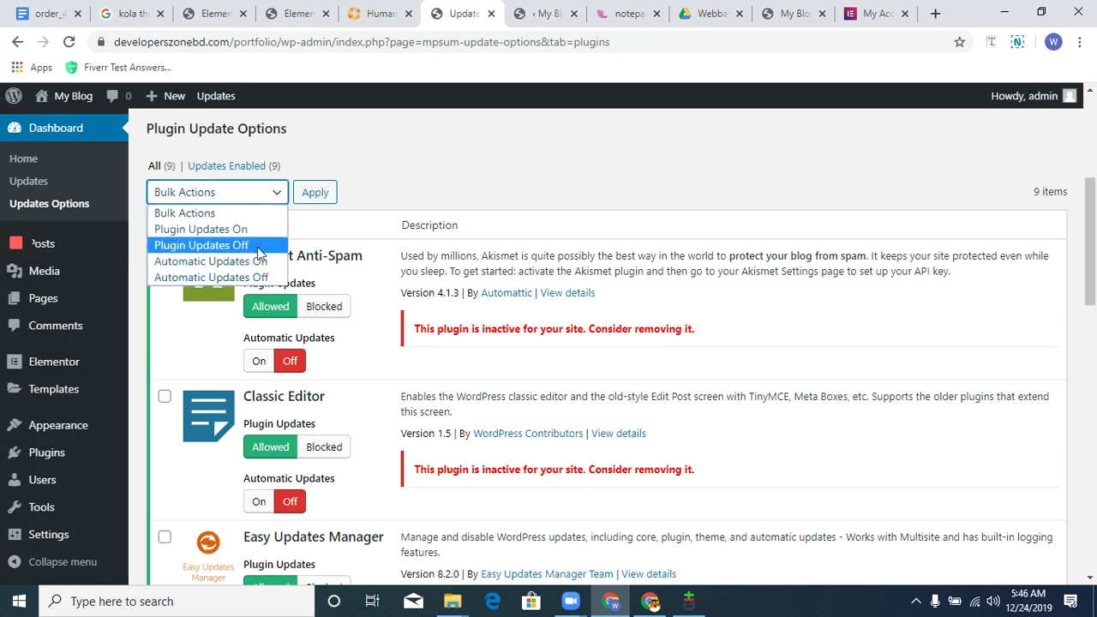
{"action": "left_click", "coordinate": [254, 247]}
{"action": "left_click", "coordinate": [334, 197]}
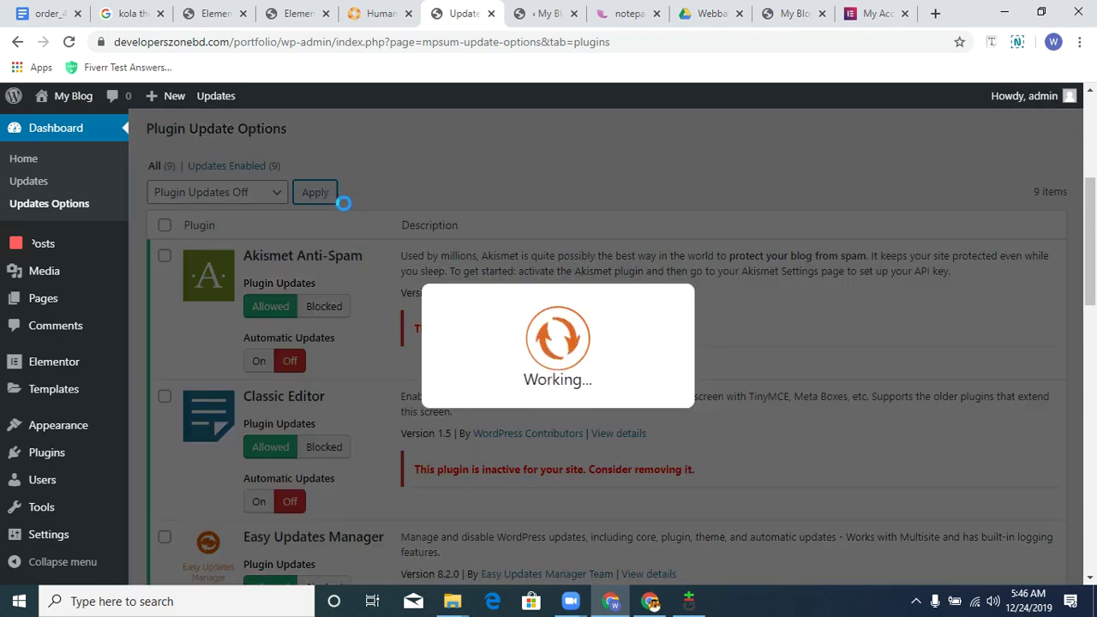
Filter the plugin list to updates-enabled plugins, then show all nine again.
{"action": "scroll", "coordinate": [371, 324], "scroll_direction": "down", "scroll_amount": 6}
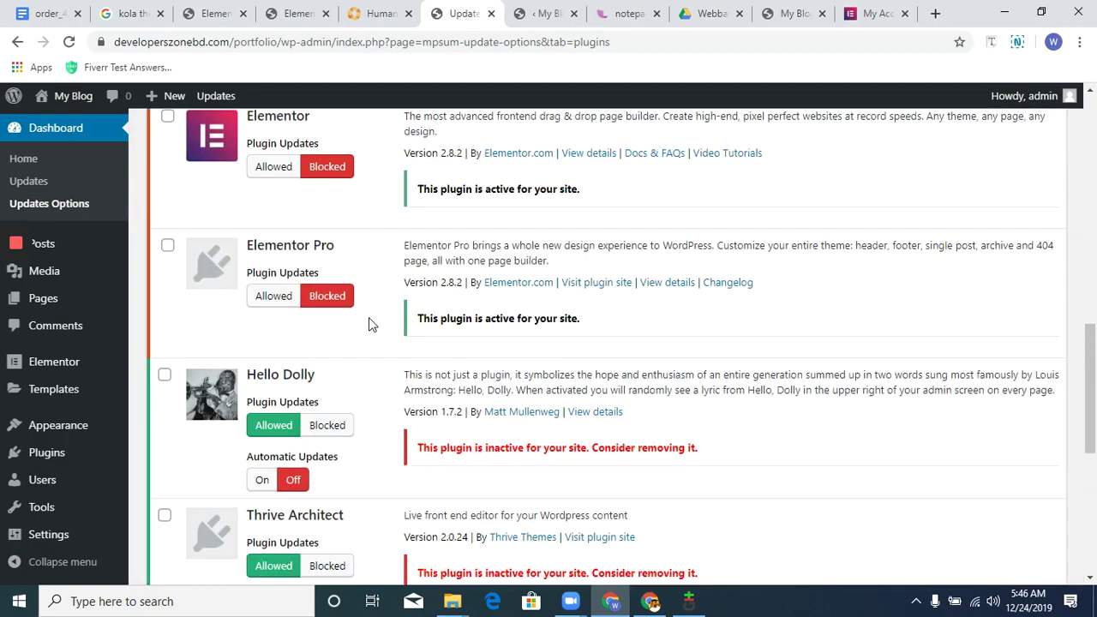
{"action": "left_click", "coordinate": [168, 246]}
{"action": "scroll", "coordinate": [177, 246], "scroll_direction": "up", "scroll_amount": 1}
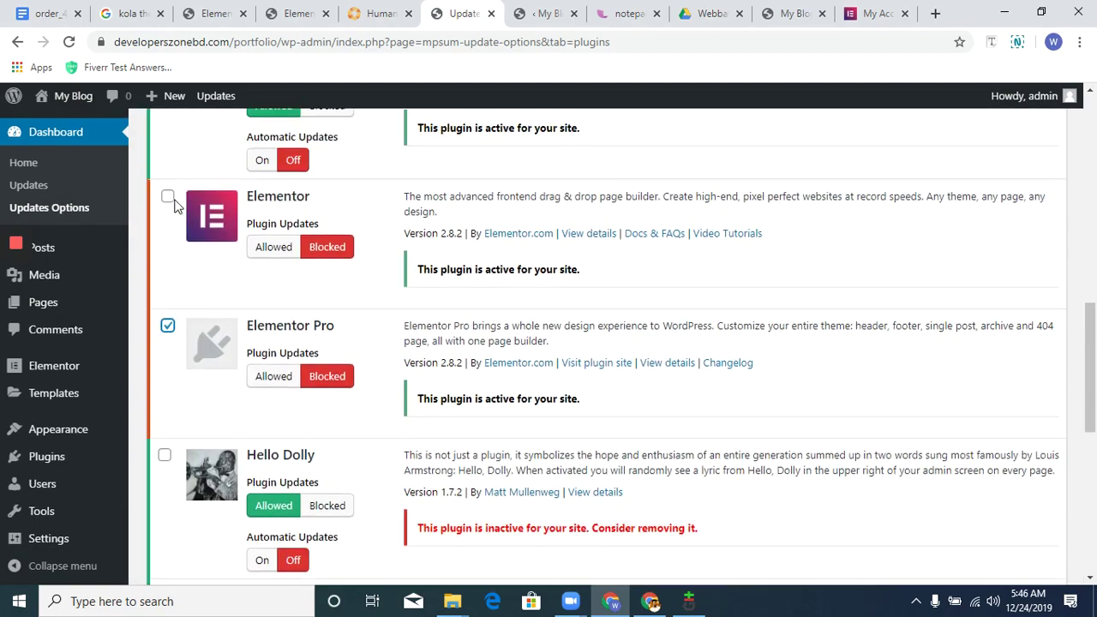
{"action": "scroll", "coordinate": [180, 209], "scroll_direction": "up", "scroll_amount": 2}
{"action": "left_click", "coordinate": [166, 362]}
{"action": "scroll", "coordinate": [168, 365], "scroll_direction": "up", "scroll_amount": 2}
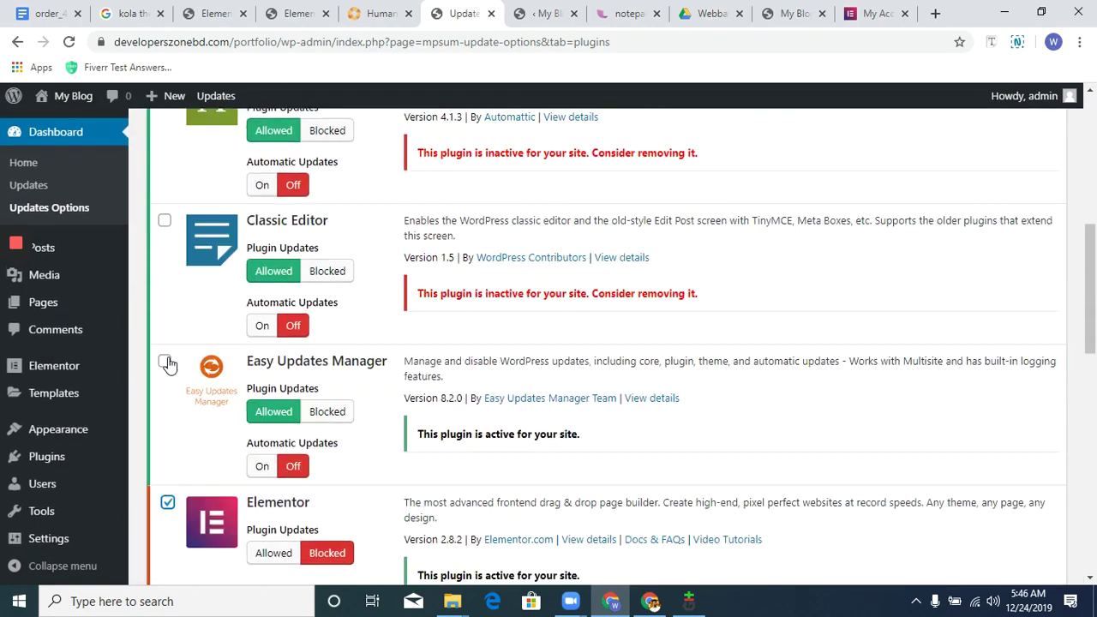
{"action": "scroll", "coordinate": [168, 365], "scroll_direction": "up", "scroll_amount": 2}
{"action": "left_click", "coordinate": [227, 166]}
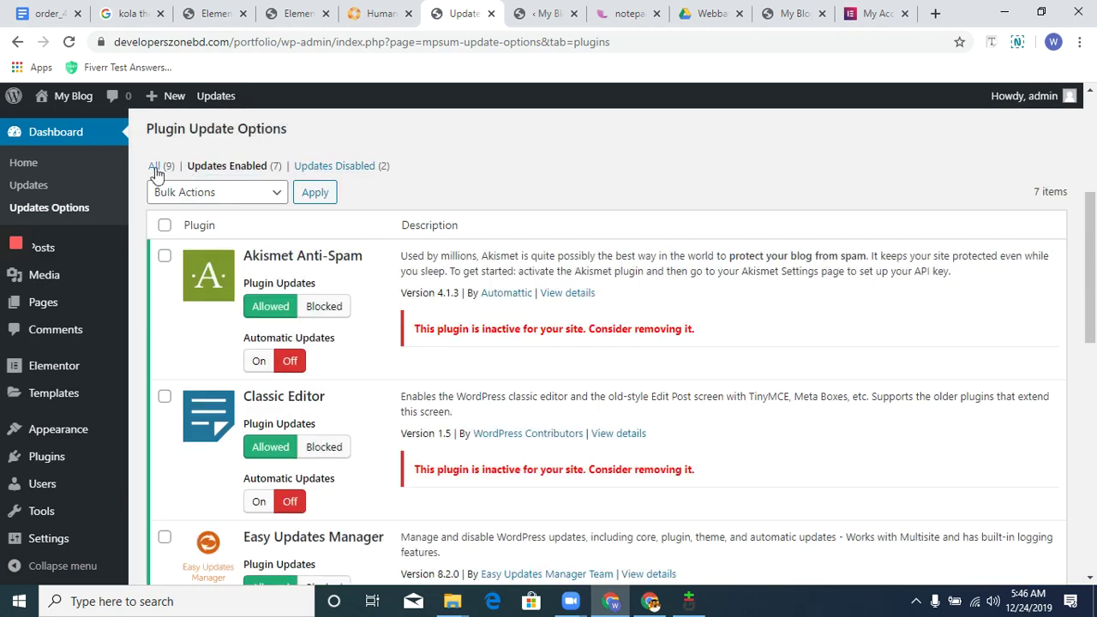
{"action": "left_click", "coordinate": [156, 169]}
{"action": "scroll", "coordinate": [506, 356], "scroll_direction": "down", "scroll_amount": 4}
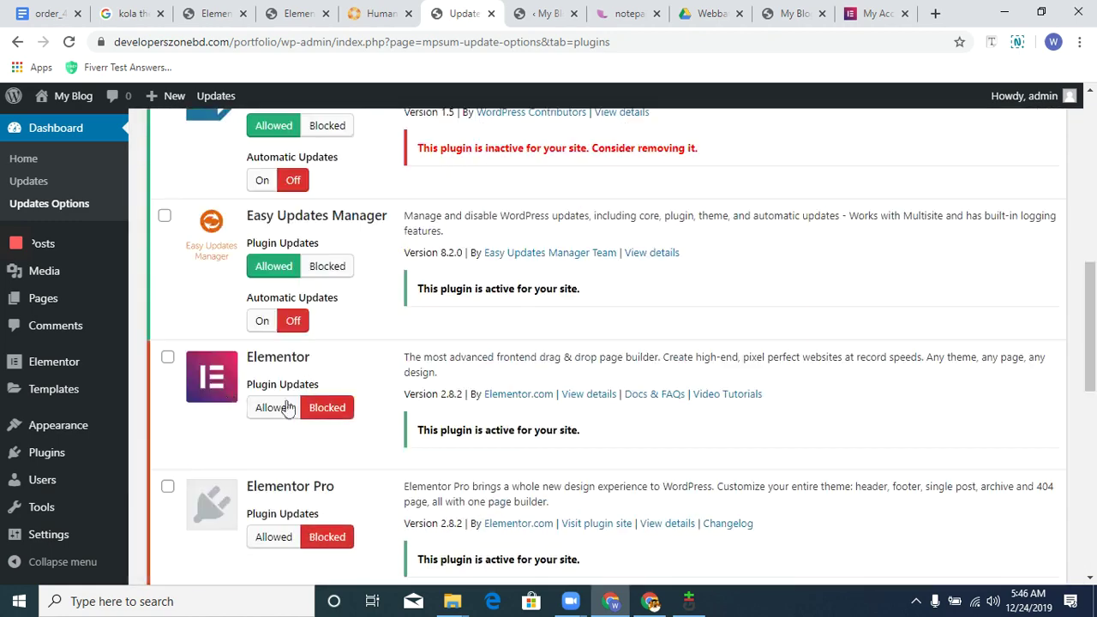
Apply Automatic Updates Off to both Elementor and Elementor Pro.
{"action": "left_click", "coordinate": [168, 357]}
{"action": "left_click", "coordinate": [167, 487]}
{"action": "scroll", "coordinate": [177, 481], "scroll_direction": "up", "scroll_amount": 5}
{"action": "left_click", "coordinate": [248, 195]}
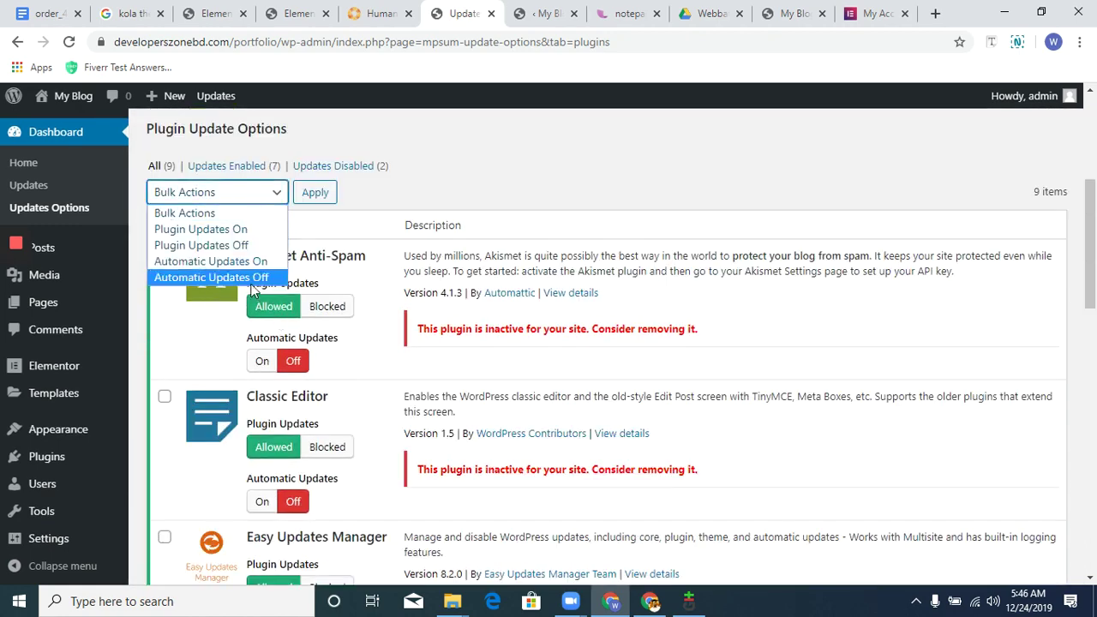
{"action": "left_click", "coordinate": [251, 279]}
{"action": "left_click", "coordinate": [314, 192]}
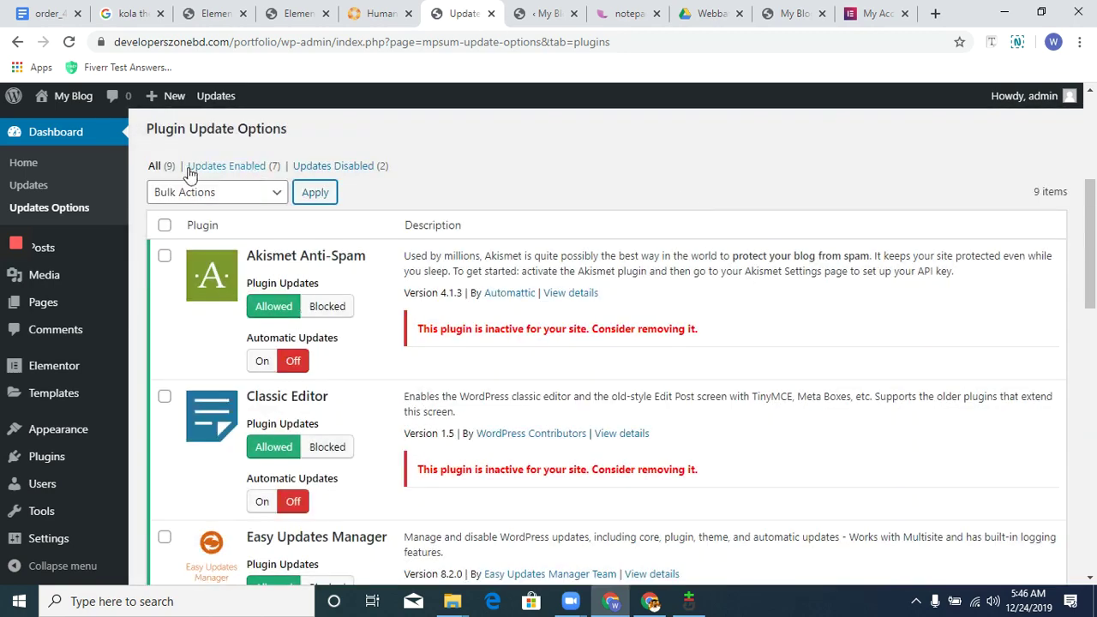
{"action": "left_click", "coordinate": [180, 182]}
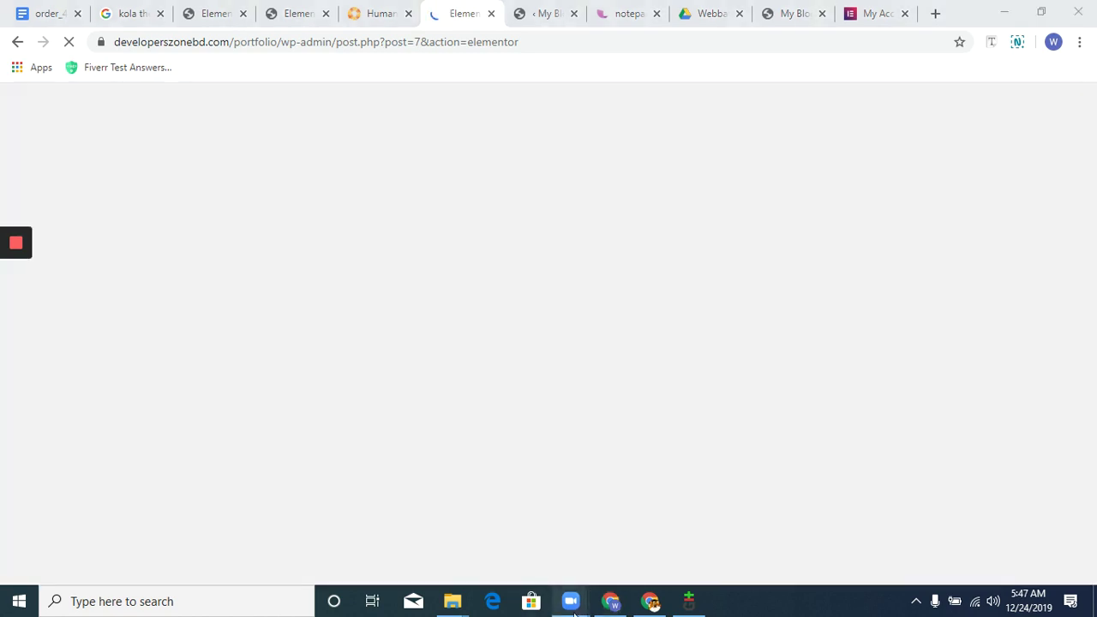
Switch from the screen-sharing window back to the browser loading the Elementor editor.
{"action": "mouse_move", "coordinate": [571, 602]}
{"action": "left_click", "coordinate": [626, 529]}
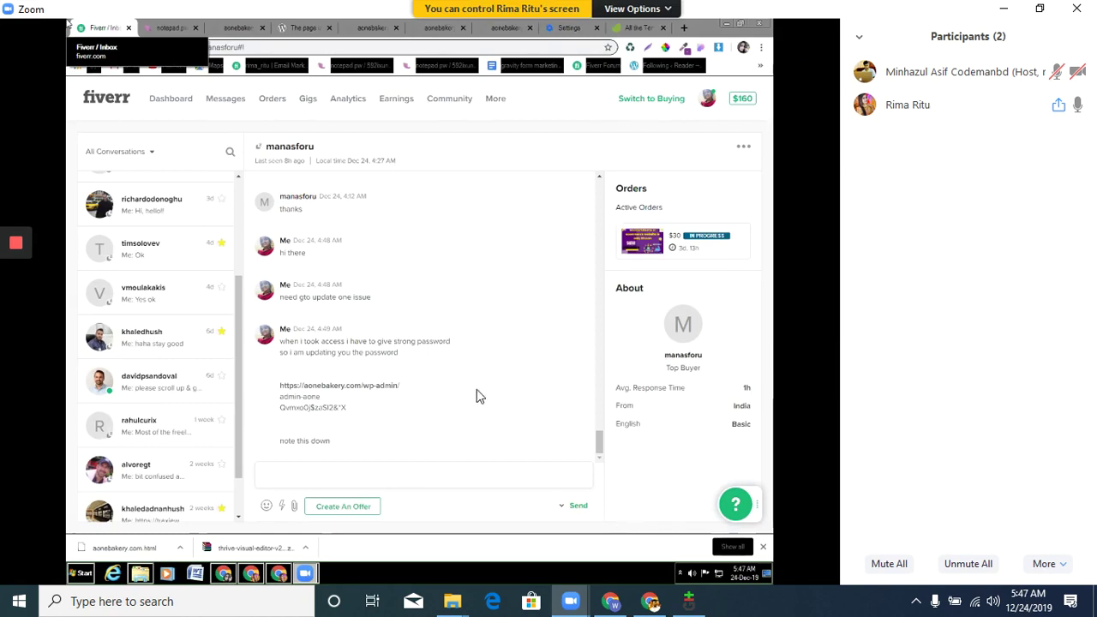
{"action": "left_click", "coordinate": [372, 421]}
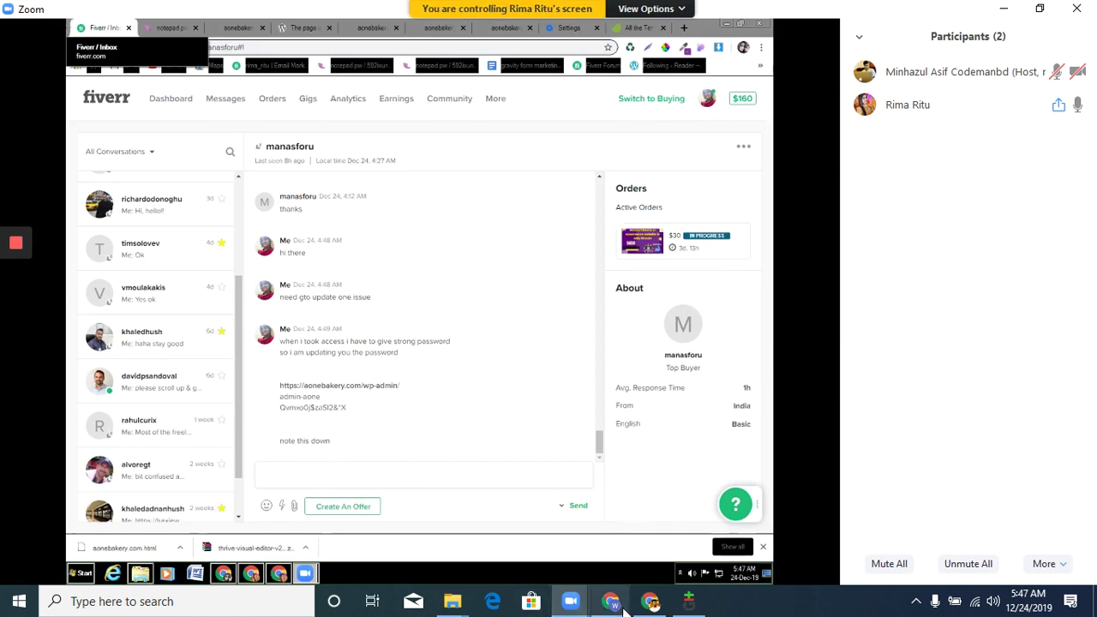
{"action": "left_click", "coordinate": [641, 609]}
{"action": "left_click", "coordinate": [643, 610]}
{"action": "left_click", "coordinate": [612, 603]}
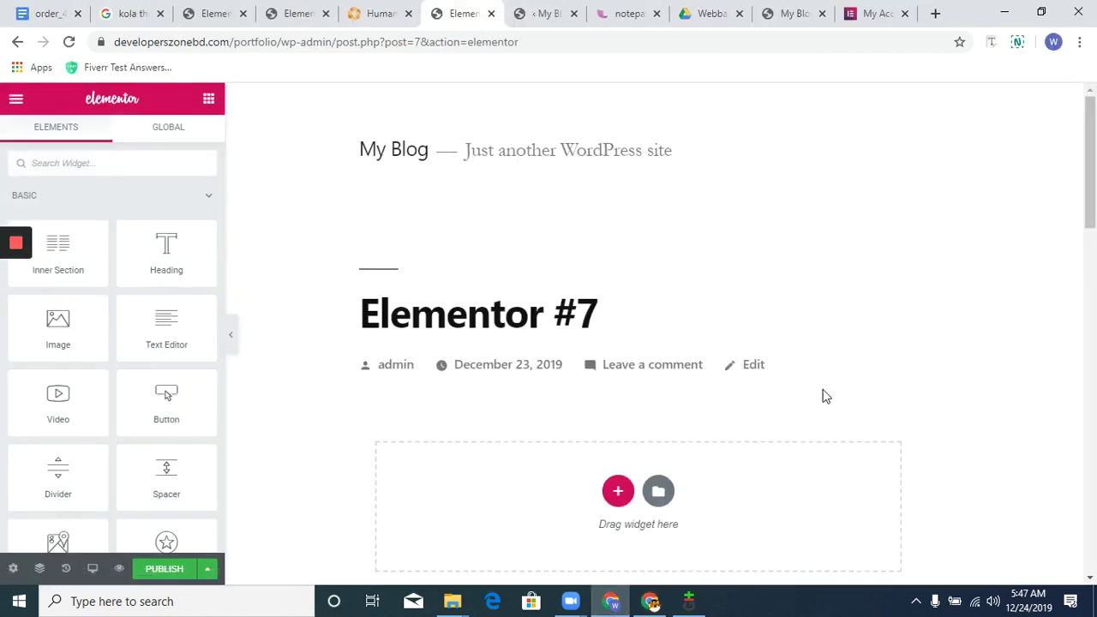
Insert the Landing Page – Mobile App 2 template and connect the site to the template library.
{"action": "scroll", "coordinate": [772, 390], "scroll_direction": "down", "scroll_amount": 2}
{"action": "left_click", "coordinate": [660, 334]}
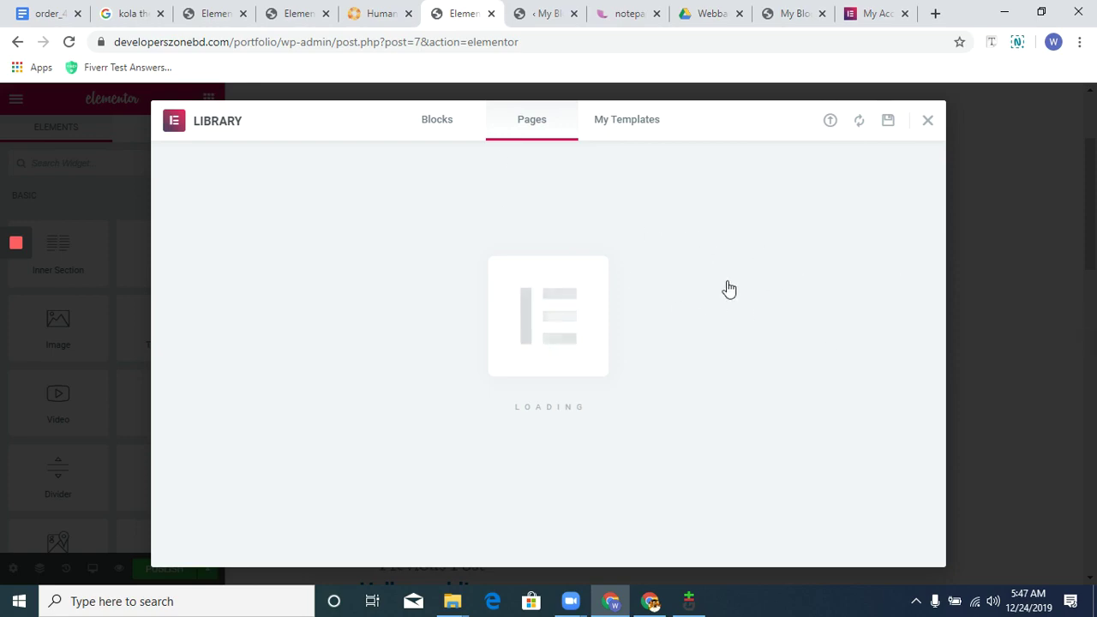
{"action": "scroll", "coordinate": [644, 338], "scroll_direction": "down", "scroll_amount": 5}
{"action": "scroll", "coordinate": [594, 330], "scroll_direction": "down", "scroll_amount": 5}
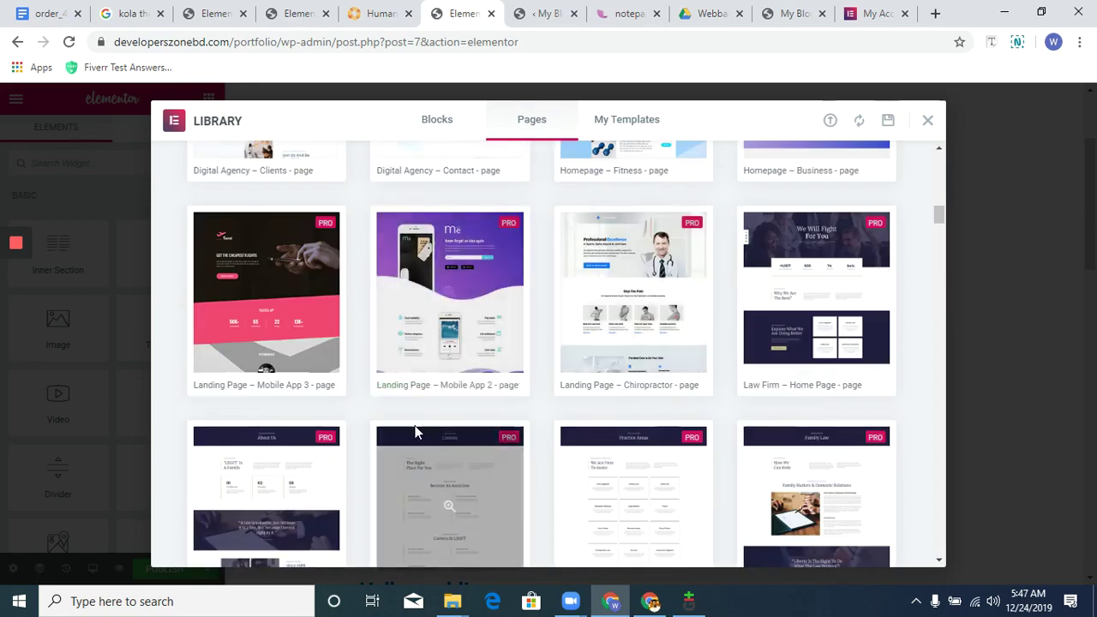
{"action": "left_click", "coordinate": [406, 388]}
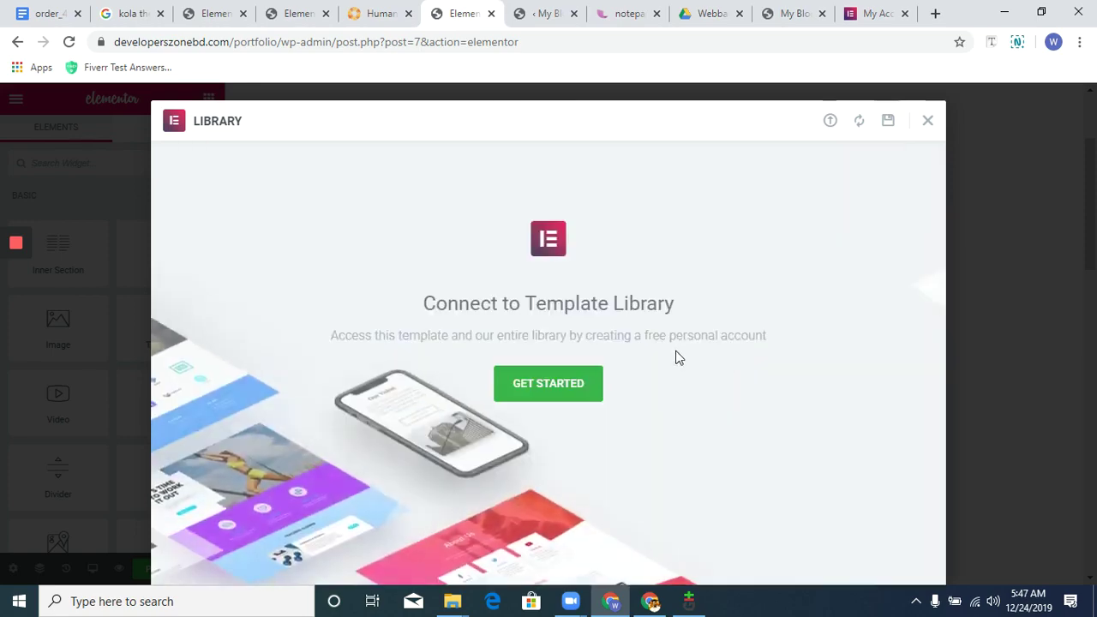
{"action": "left_click", "coordinate": [558, 385]}
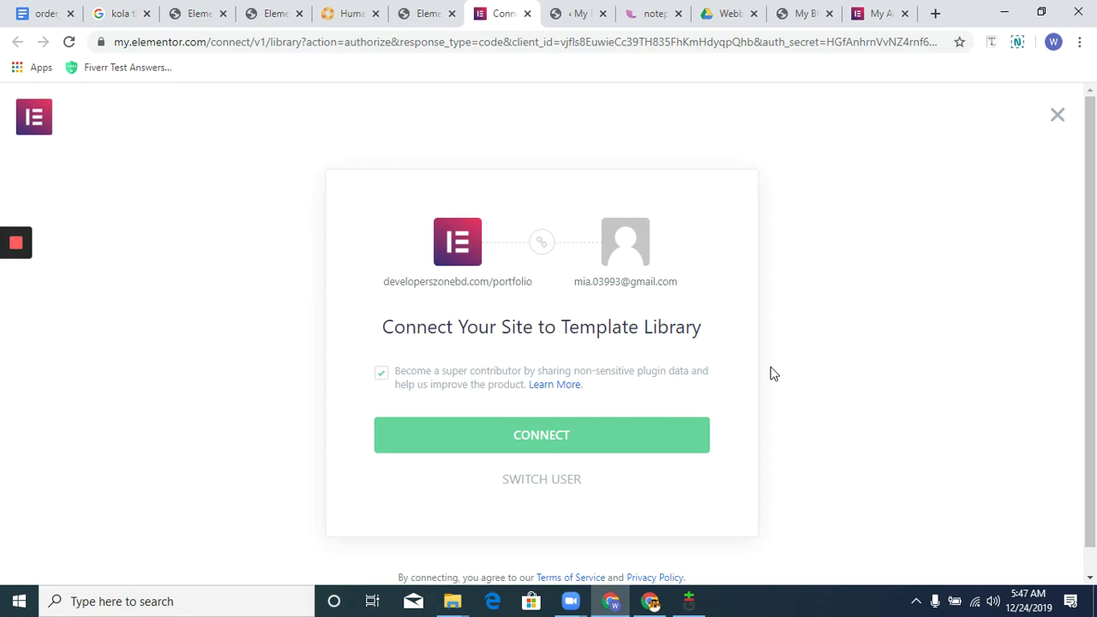
{"action": "left_click", "coordinate": [485, 447]}
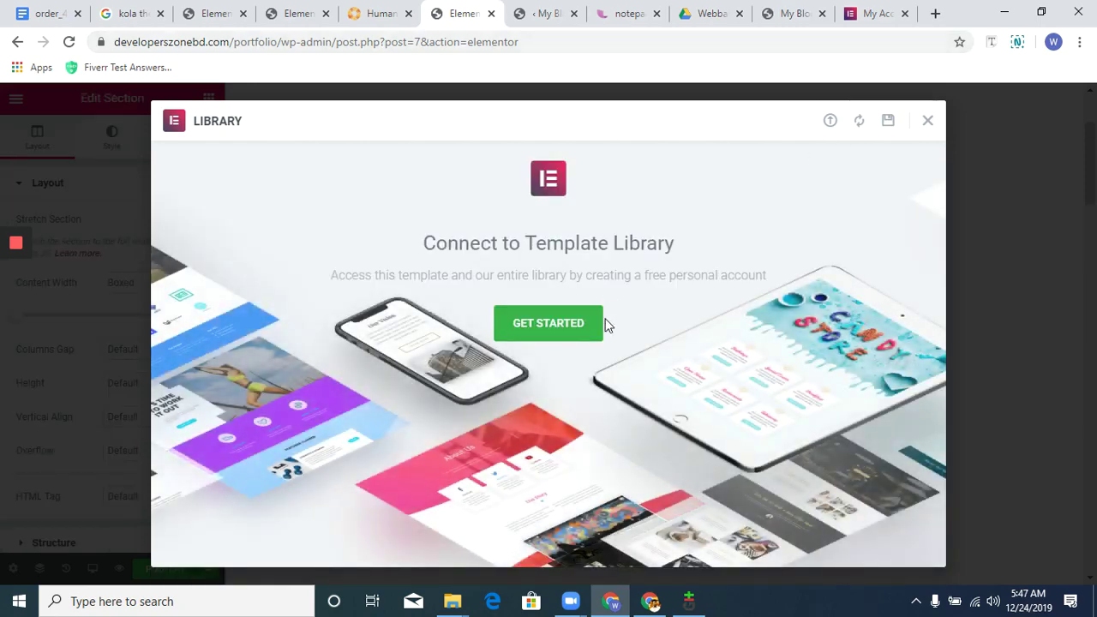
Set the page layout to Elementor Canvas, then switch to the Elementor My Account tab.
{"action": "key", "text": "Escape"}
{"action": "scroll", "coordinate": [796, 267], "scroll_direction": "down", "scroll_amount": 5}
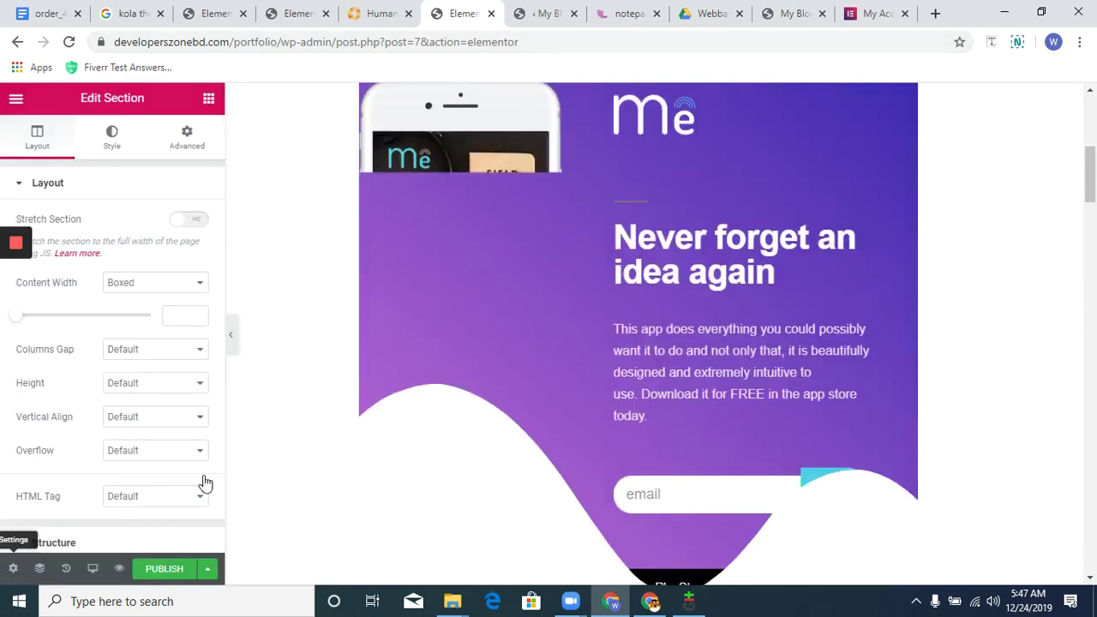
{"action": "scroll", "coordinate": [91, 385], "scroll_direction": "down", "scroll_amount": 2}
{"action": "left_click", "coordinate": [150, 506]}
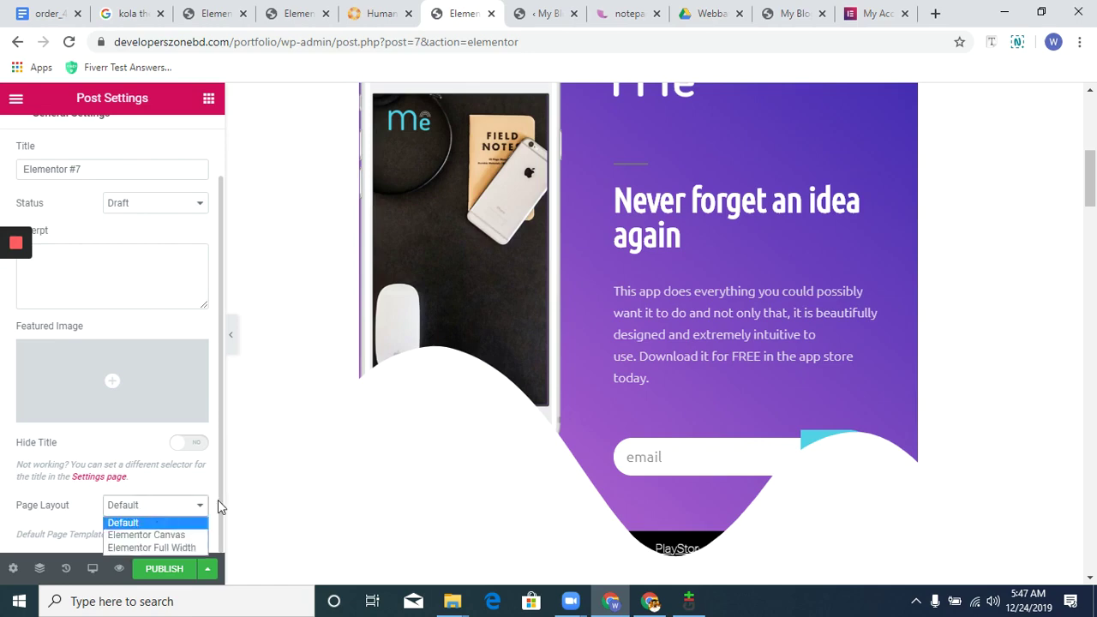
{"action": "key", "text": "Return"}
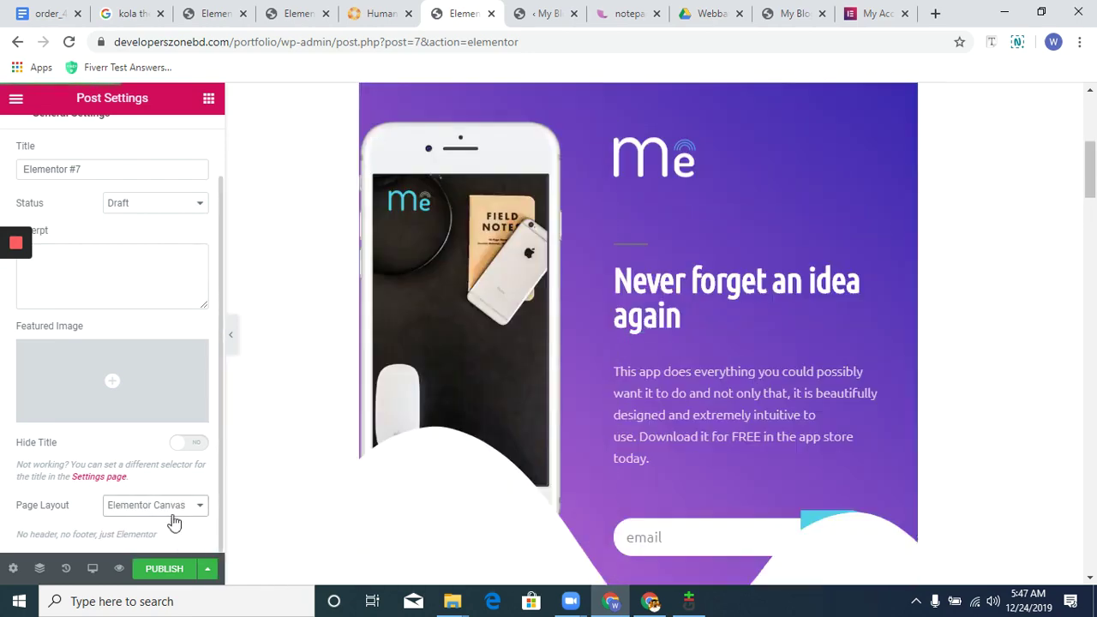
{"action": "left_click", "coordinate": [170, 508]}
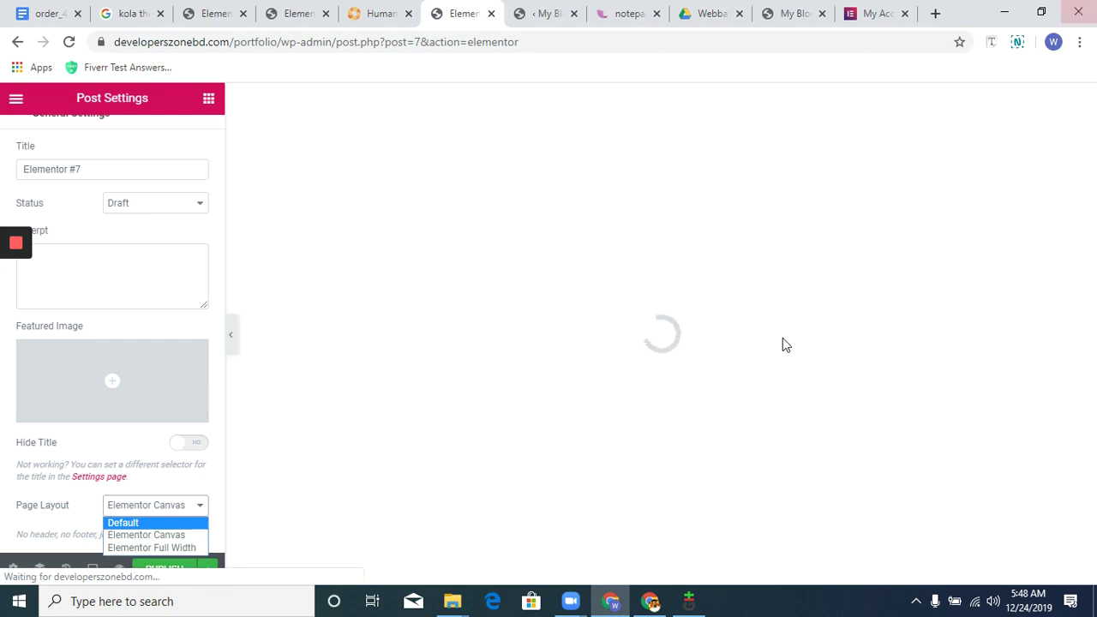
{"action": "left_click", "coordinate": [880, 13]}
{"action": "left_click", "coordinate": [880, 12]}
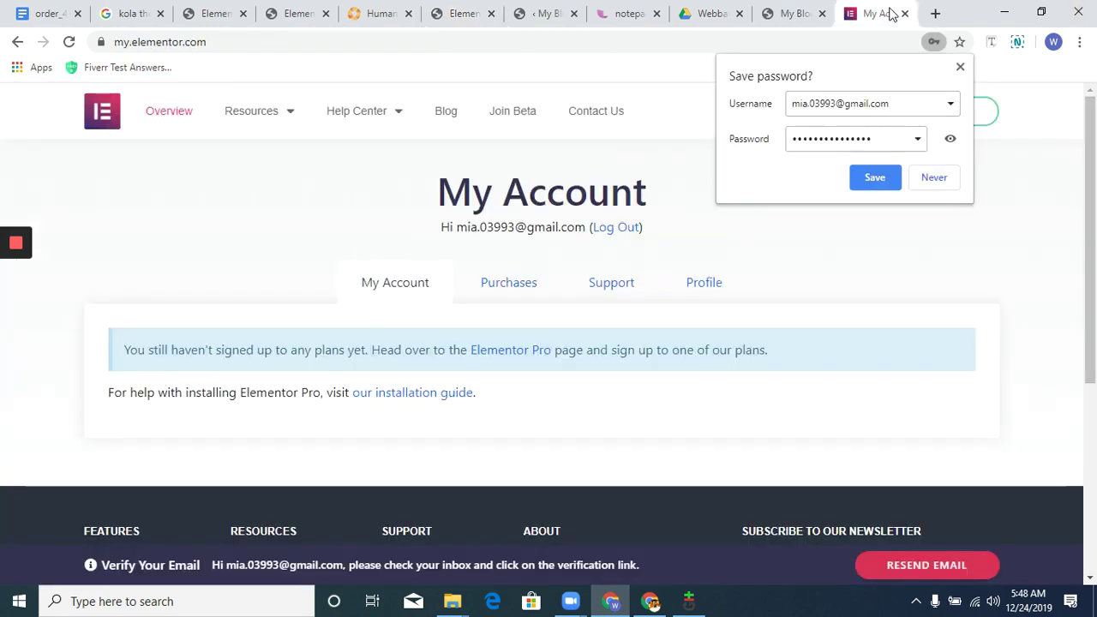
Return to the WordPress admin and open Elementor's Settings page.
{"action": "left_click_drag", "start_coordinate": [470, 232], "coordinate": [704, 199]}
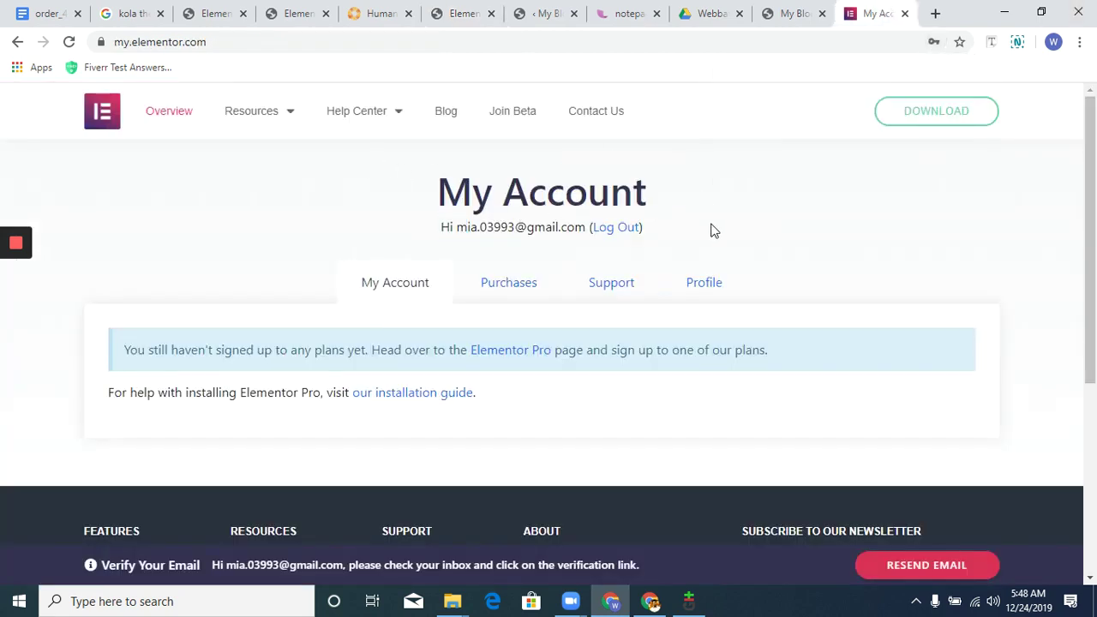
{"action": "left_click", "coordinate": [532, 13]}
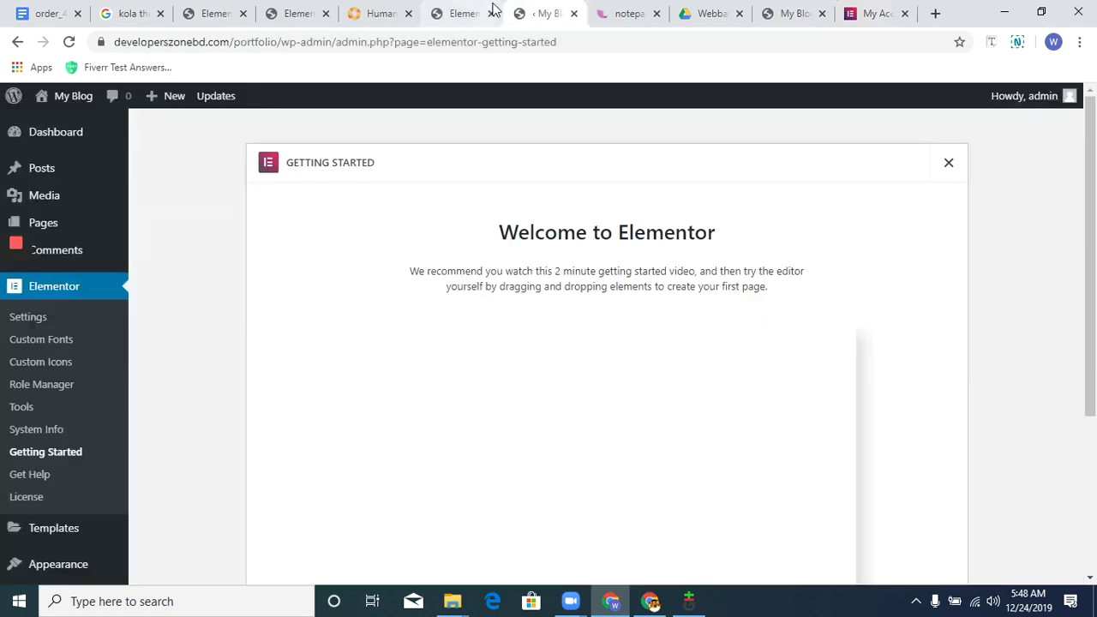
{"action": "left_click", "coordinate": [469, 19]}
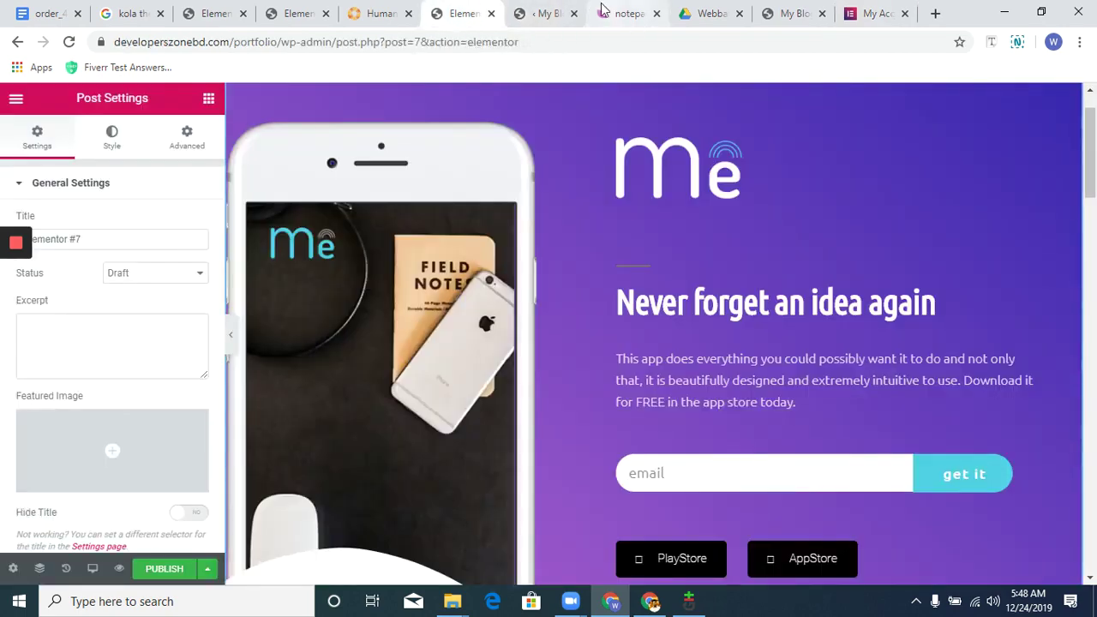
{"action": "left_click", "coordinate": [542, 19]}
{"action": "scroll", "coordinate": [190, 354], "scroll_direction": "down", "scroll_amount": 1}
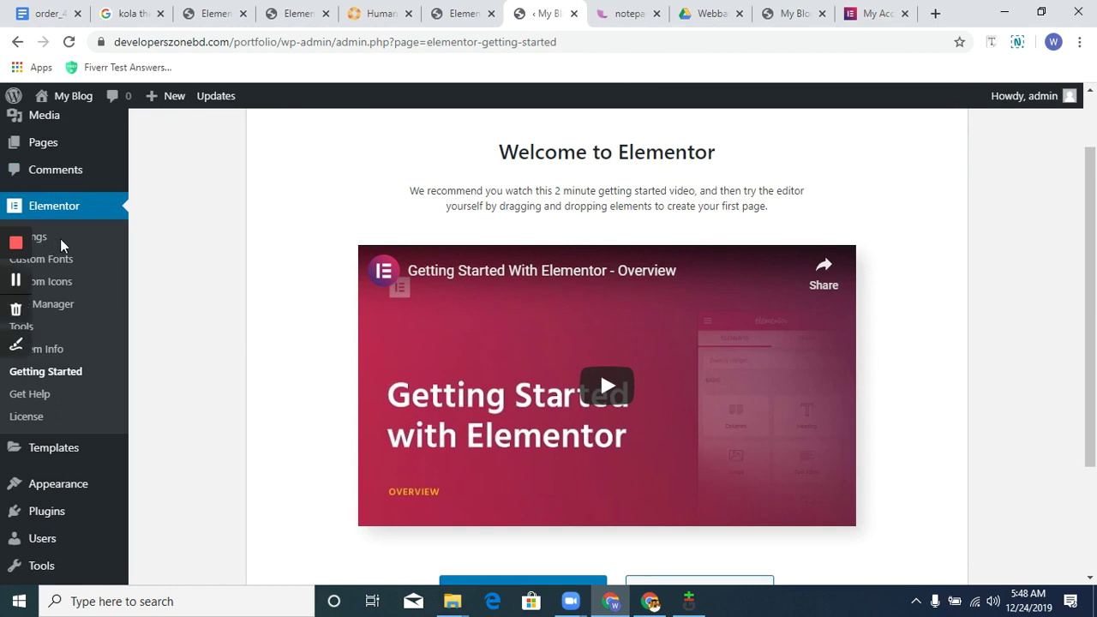
{"action": "scroll", "coordinate": [198, 326], "scroll_direction": "up", "scroll_amount": 1}
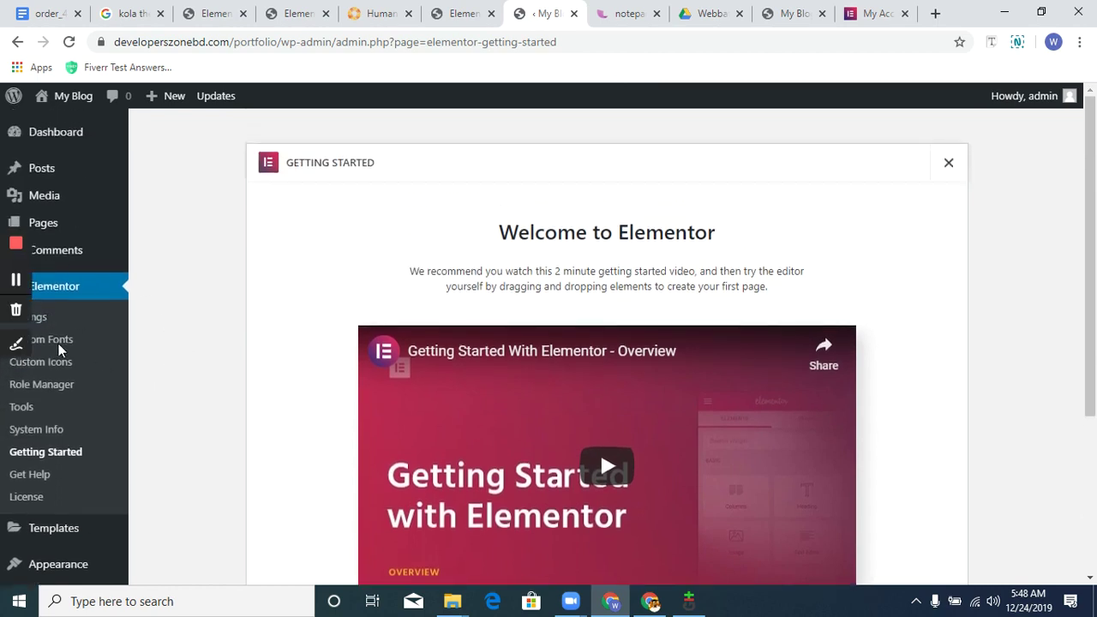
{"action": "scroll", "coordinate": [100, 436], "scroll_direction": "down", "scroll_amount": 1}
{"action": "scroll", "coordinate": [100, 436], "scroll_direction": "down", "scroll_amount": 1}
{"action": "right_click", "coordinate": [163, 170]}
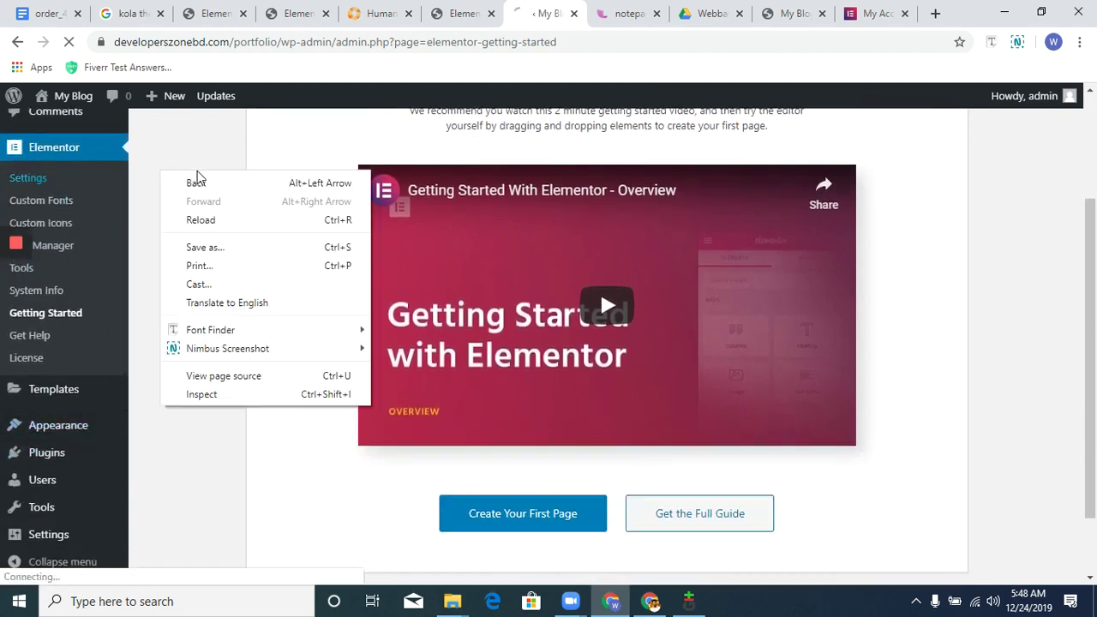
{"action": "left_click", "coordinate": [267, 147]}
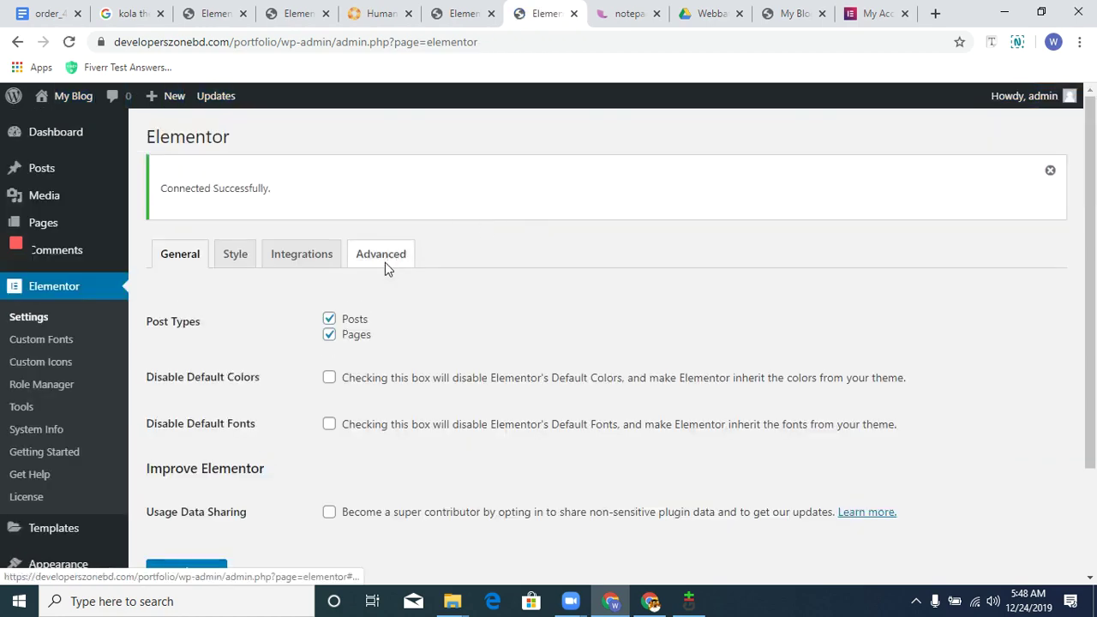
On the Advanced tab, set Switch Editor Loader Method to Enable.
{"action": "left_click", "coordinate": [385, 258]}
{"action": "scroll", "coordinate": [221, 221], "scroll_direction": "down", "scroll_amount": 2}
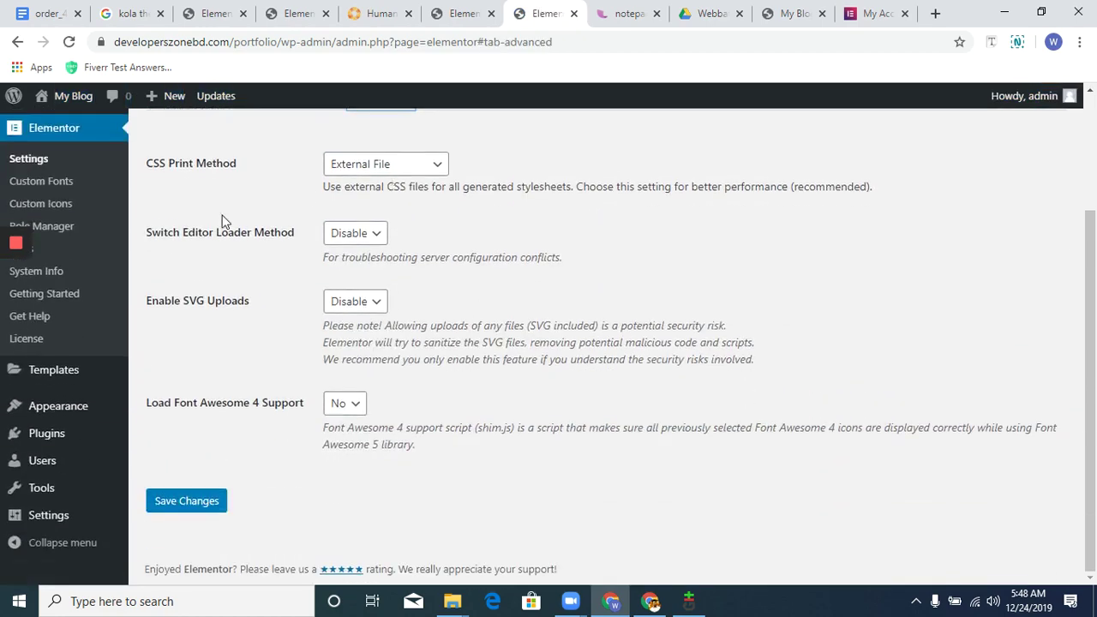
{"action": "left_click_drag", "start_coordinate": [253, 229], "coordinate": [252, 230]}
{"action": "left_click", "coordinate": [352, 233]}
{"action": "left_click", "coordinate": [362, 228]}
{"action": "left_click", "coordinate": [358, 240]}
{"action": "left_click", "coordinate": [359, 269]}
Save the Elementor settings changes and bring up the notepad.pw job notes page.
{"action": "left_click_drag", "start_coordinate": [540, 428], "coordinate": [310, 509]}
{"action": "left_click", "coordinate": [210, 505]}
{"action": "left_click_drag", "start_coordinate": [748, 342], "coordinate": [728, 326]}
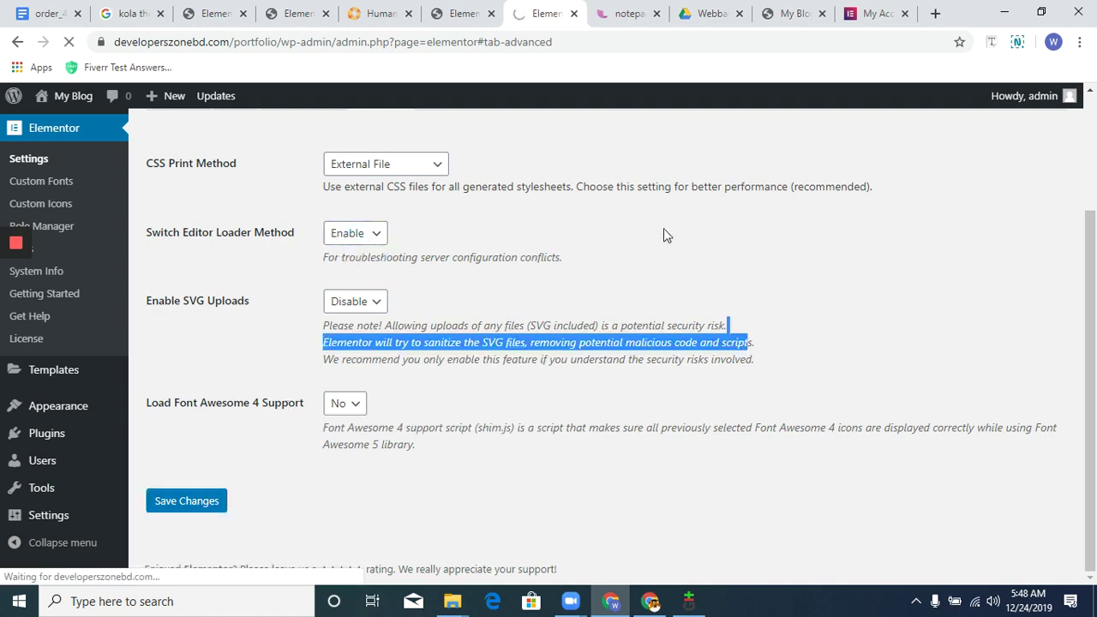
{"action": "triple_click", "coordinate": [901, 294]}
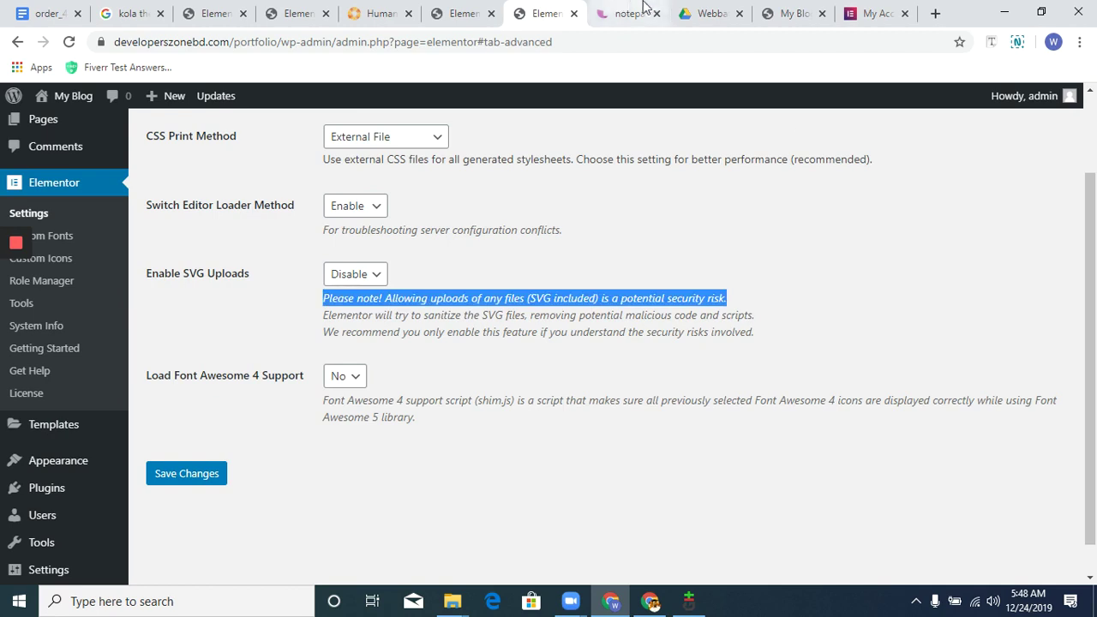
{"action": "left_click", "coordinate": [638, 13]}
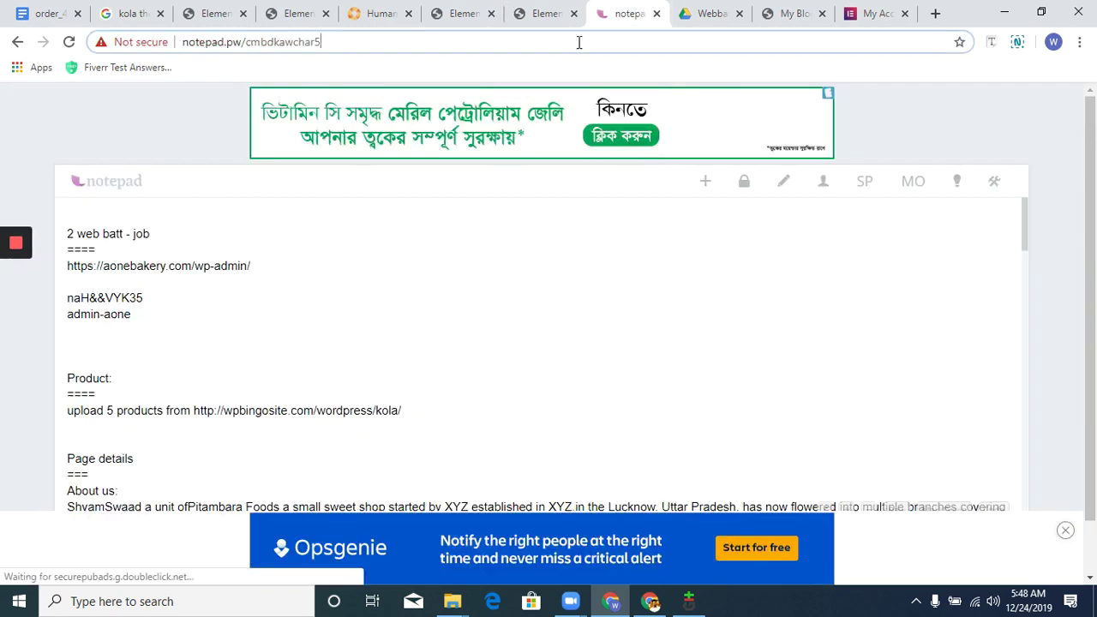
{"action": "left_click", "coordinate": [579, 42]}
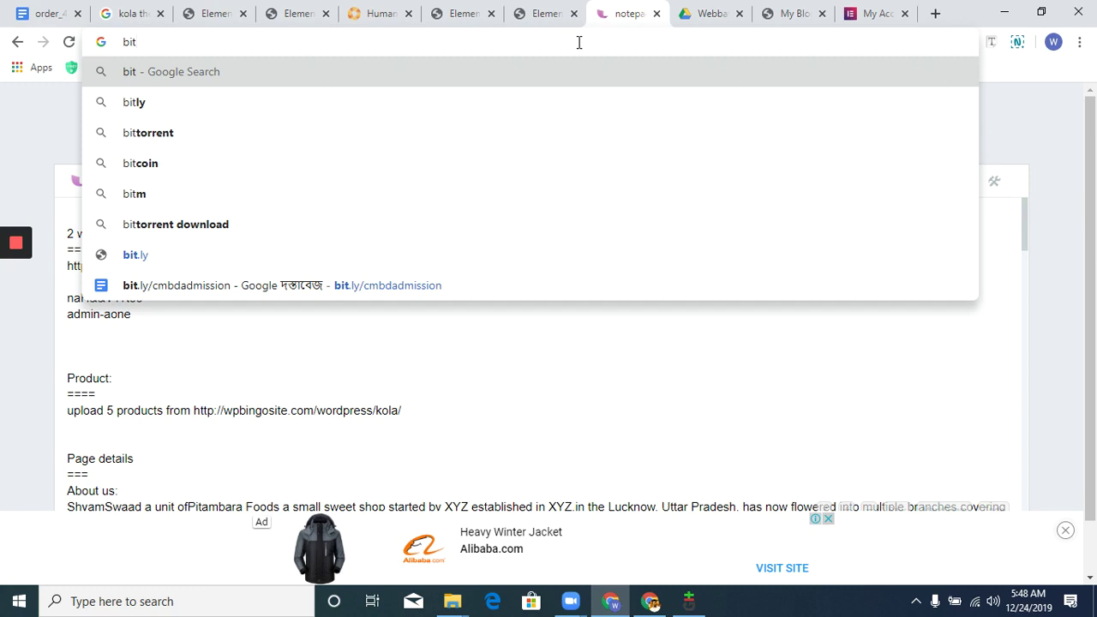
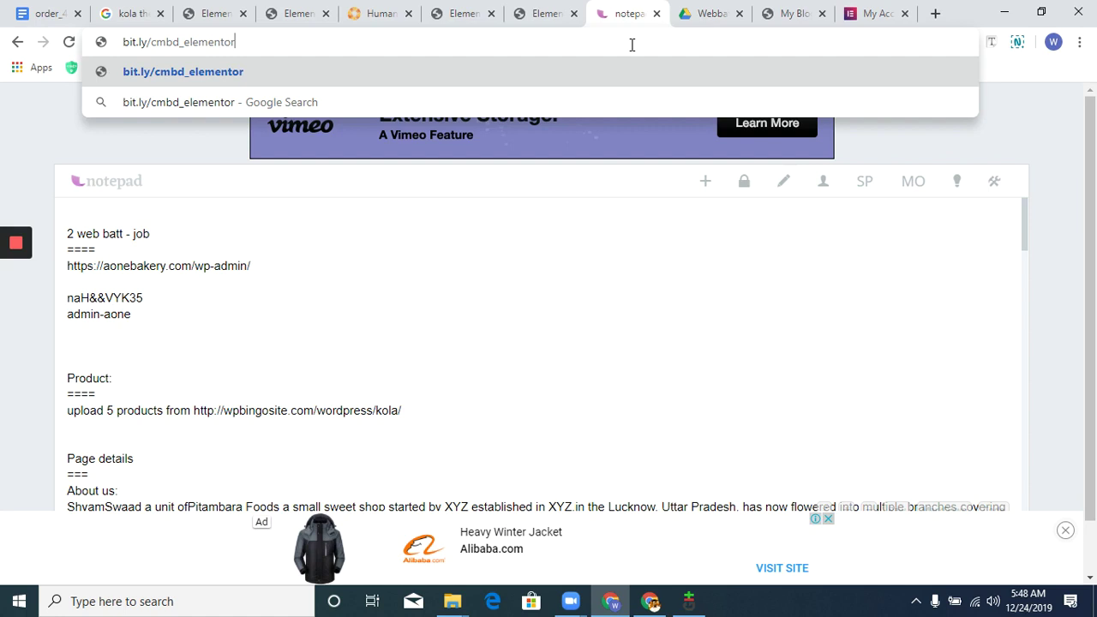
{"action": "key", "text": "Return"}
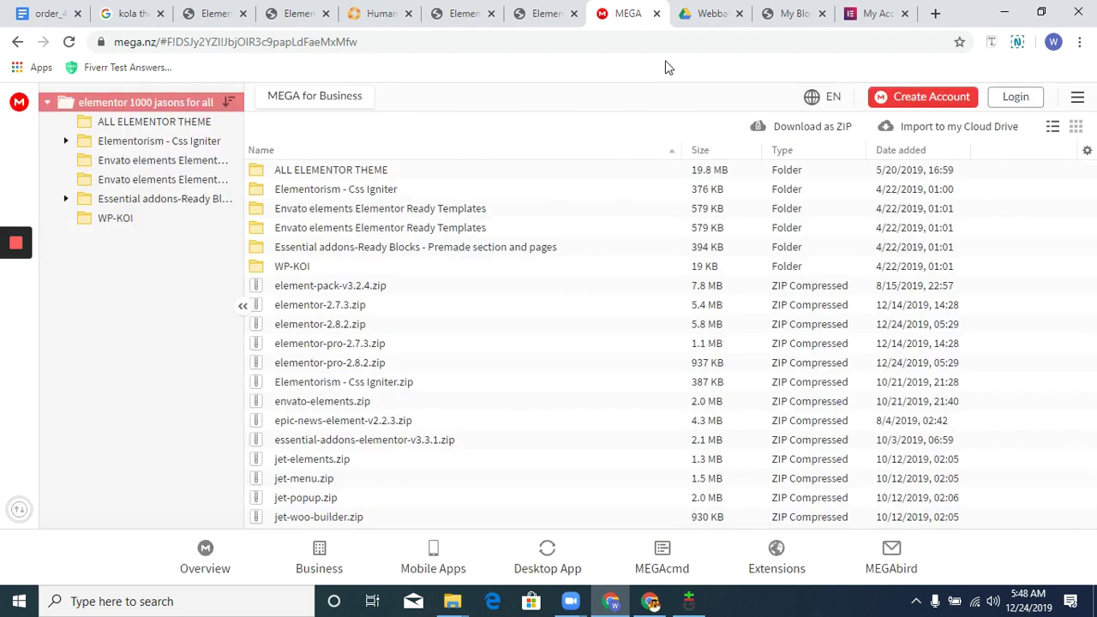
Select elementor-pro-2.8.2.zip, then elementor-2.8.2.zip, in the MEGA file list.
{"action": "left_click", "coordinate": [373, 367]}
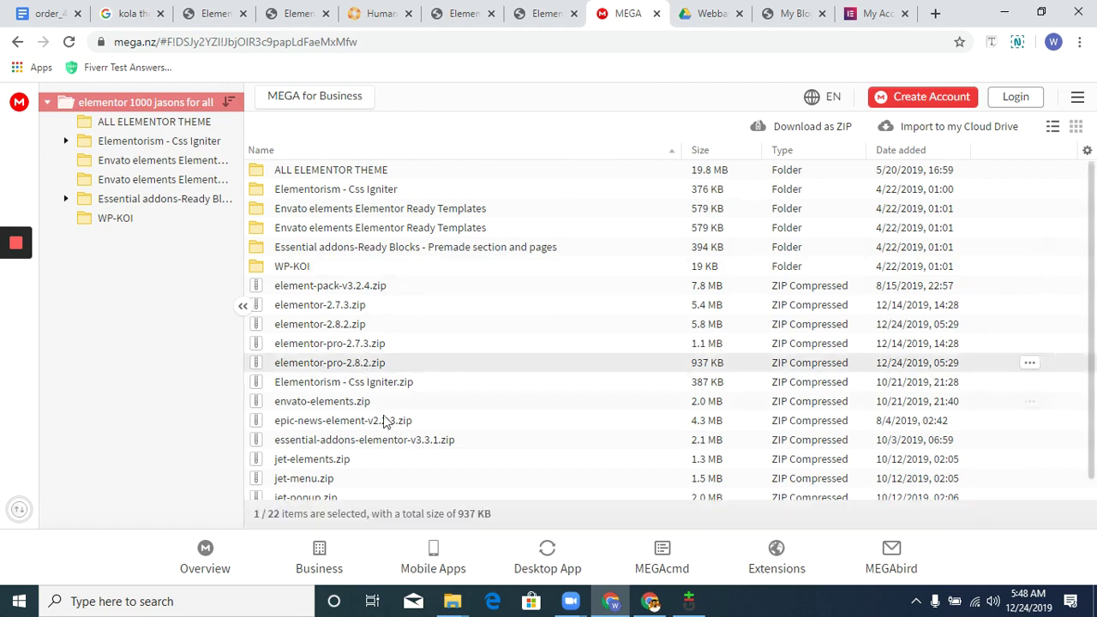
{"action": "left_click", "coordinate": [355, 330]}
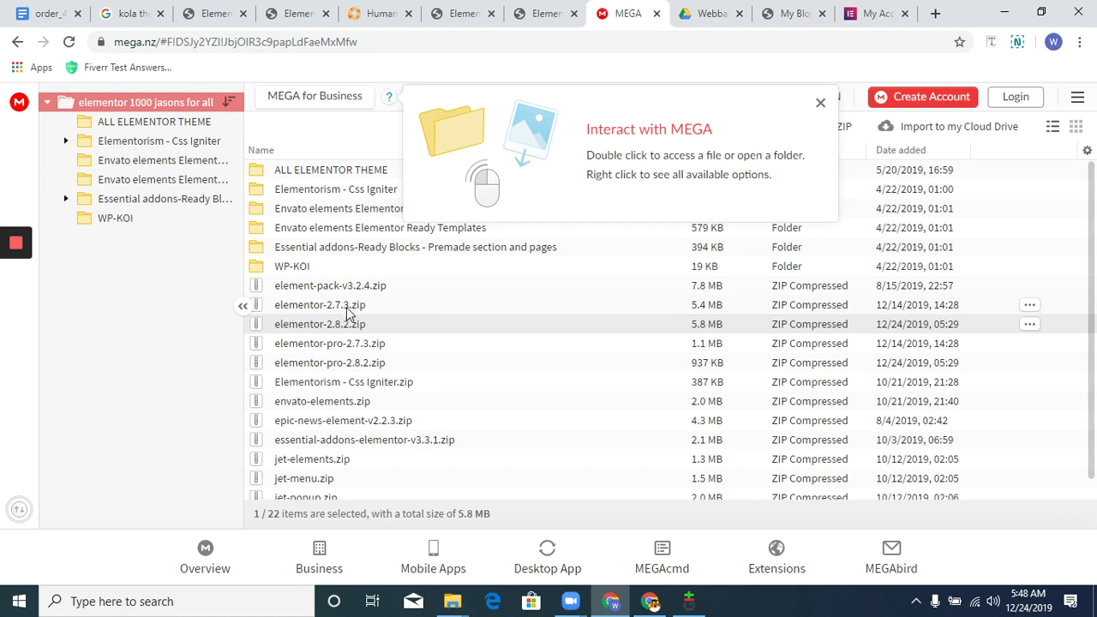